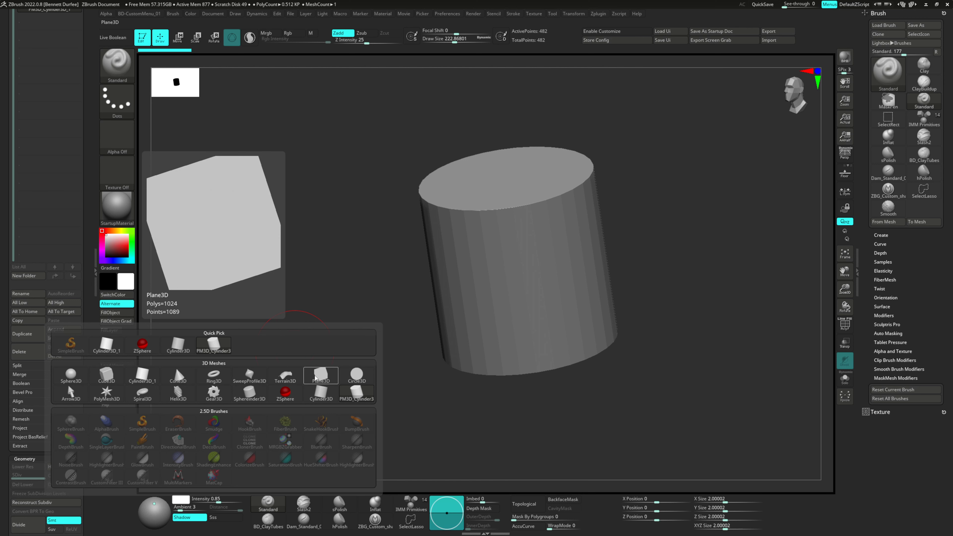
# Step: Append a Plane3D as a new subtool, make it the active subtool and face it from the front
pyautogui.click(321, 375)
pyautogui.scroll(5, 45, 169)
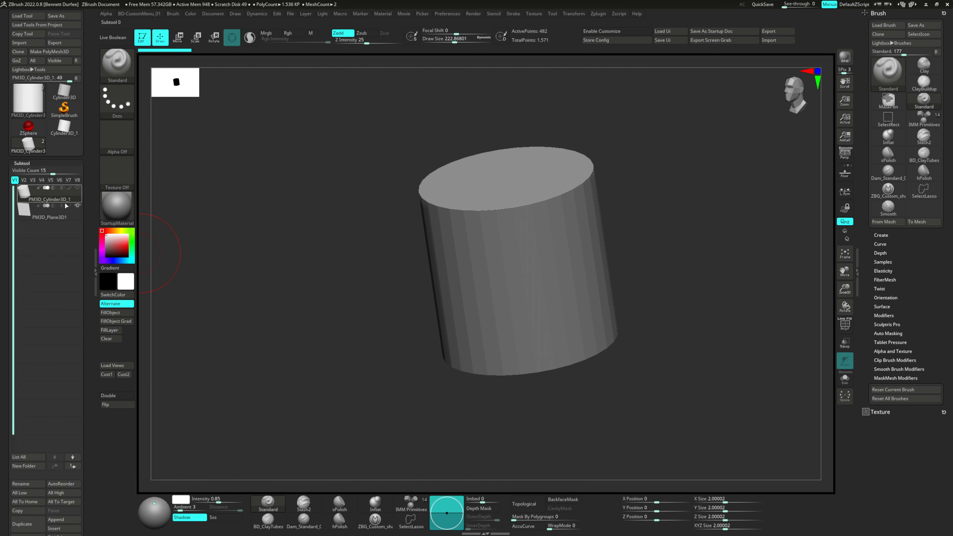
pyautogui.click(24, 214)
pyautogui.keyDown('shift'); pyautogui.moveTo(343, 344); pyautogui.dragTo(332, 379); pyautogui.keyUp('shift')
pyautogui.keyDown('alt'); pyautogui.moveTo(436, 349); pyautogui.dragTo(400, 305, button='right'); pyautogui.keyUp('alt')
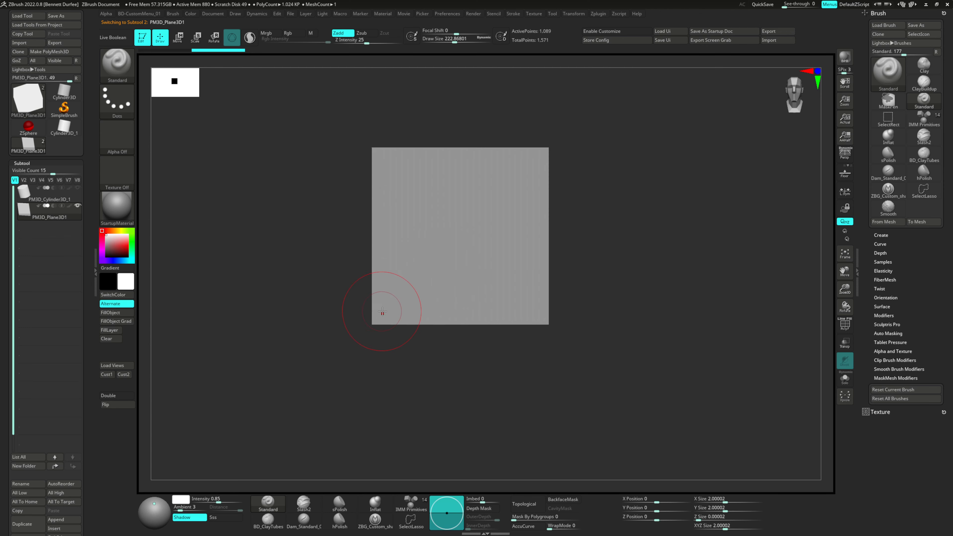
# Step: Subdivide the plane to level 6, about 1.05 million points, checking its wireframe, with the wireframe hidden again at the end
pyautogui.hotkey('shift', 'f')
pyautogui.keyDown('ctrl'); pyautogui.moveTo(432, 268); pyautogui.dragTo(455, 307, button='right'); pyautogui.keyUp('ctrl')
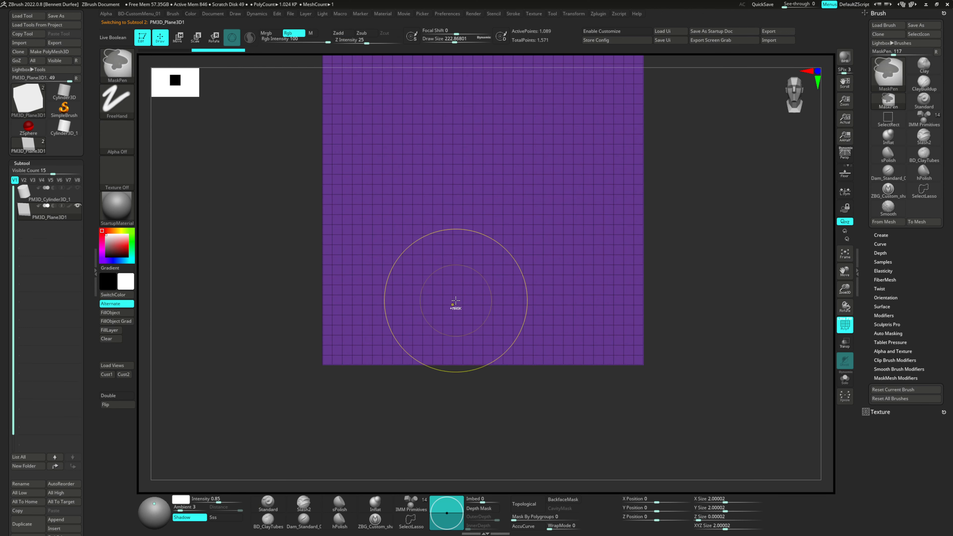
pyautogui.keyDown('alt'); pyautogui.moveTo(383, 245); pyautogui.dragTo(405, 345, button='right'); pyautogui.keyUp('alt')
pyautogui.keyDown('alt'); pyautogui.moveTo(277, 311); pyautogui.dragTo(270, 289, button='right'); pyautogui.keyUp('alt')
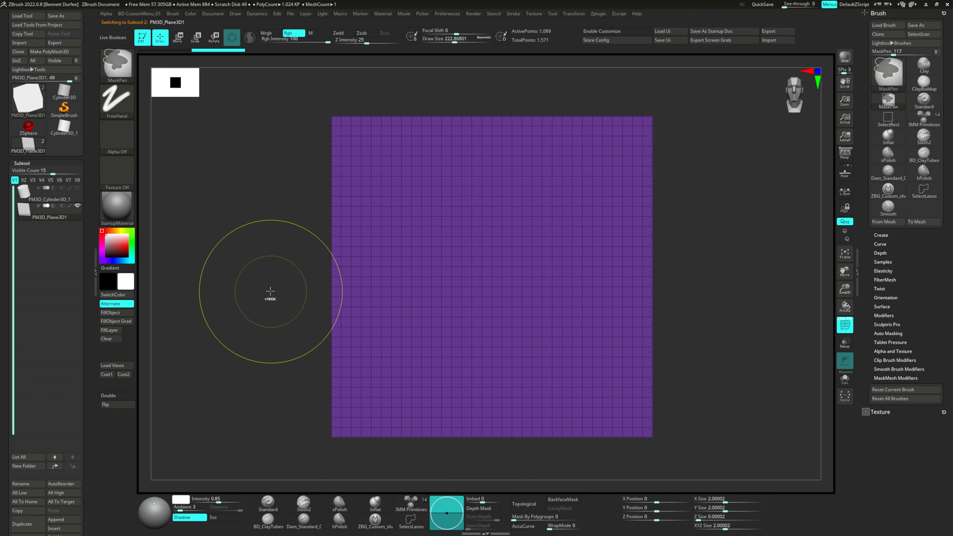
pyautogui.hotkey('ctrl', 'd')
pyautogui.hotkey('ctrl', 'd')
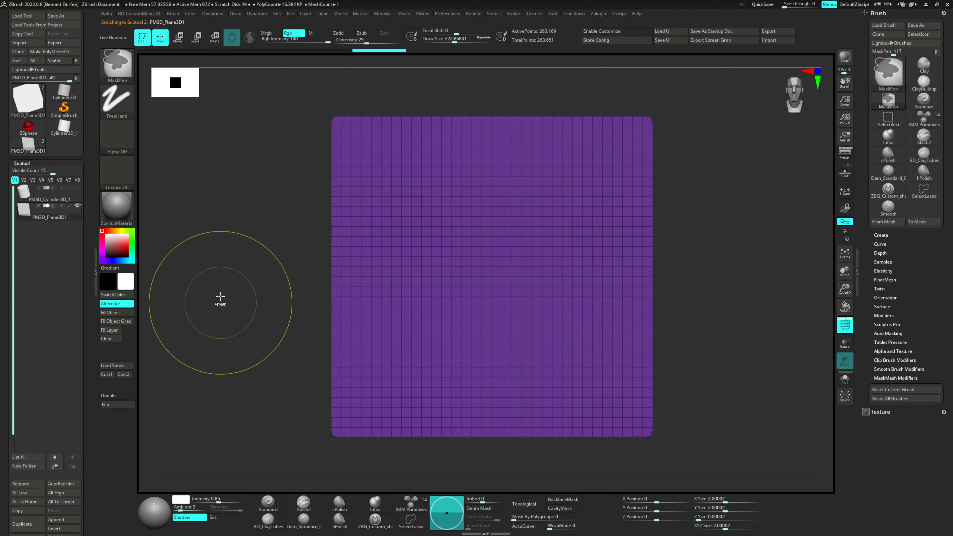
pyautogui.hotkey('ctrl', 'd')
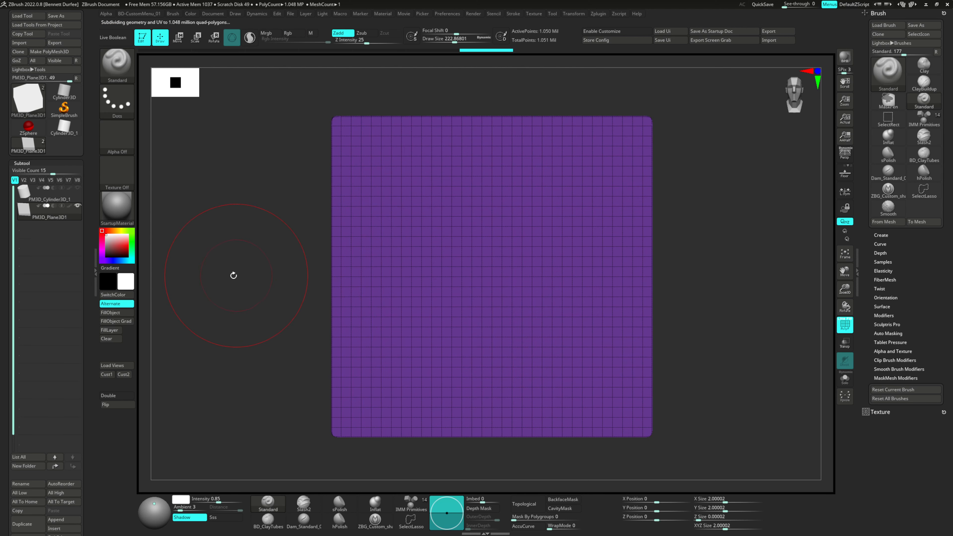
pyautogui.hotkey('shift', 'f')
# Step: Set the draw size to about 116 and activate symmetry on both the X and Y axes
pyautogui.press('s')
pyautogui.moveTo(243, 290); pyautogui.dragTo(234, 297)
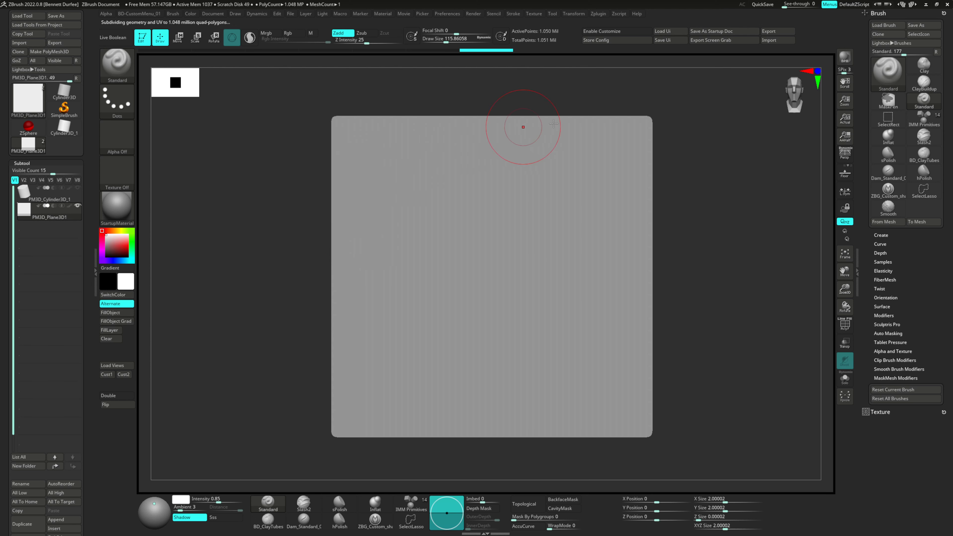
pyautogui.click(574, 14)
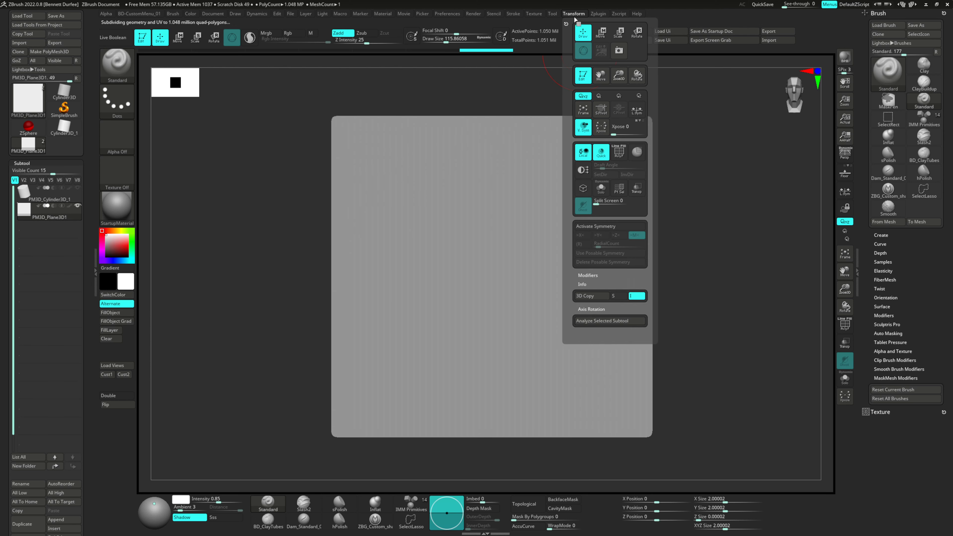
pyautogui.click(613, 227)
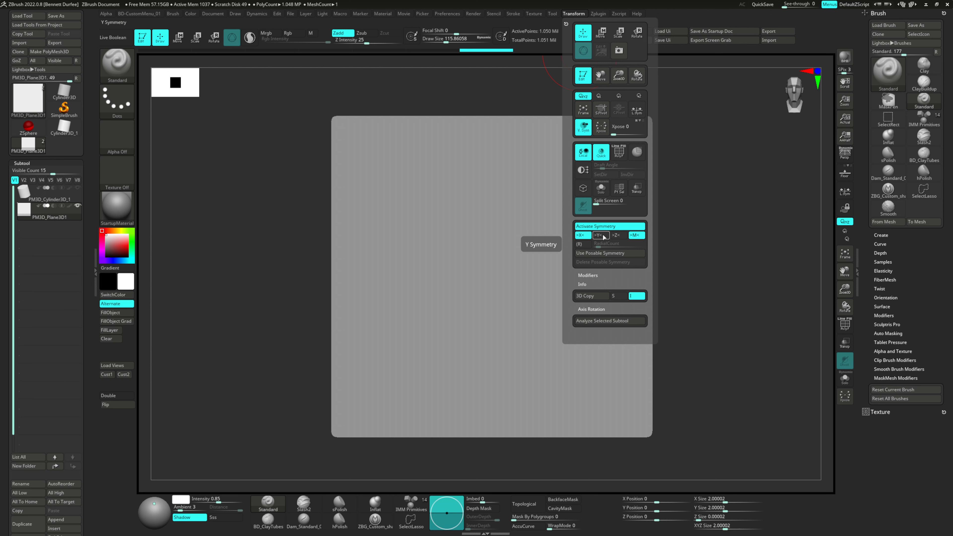
pyautogui.click(602, 235)
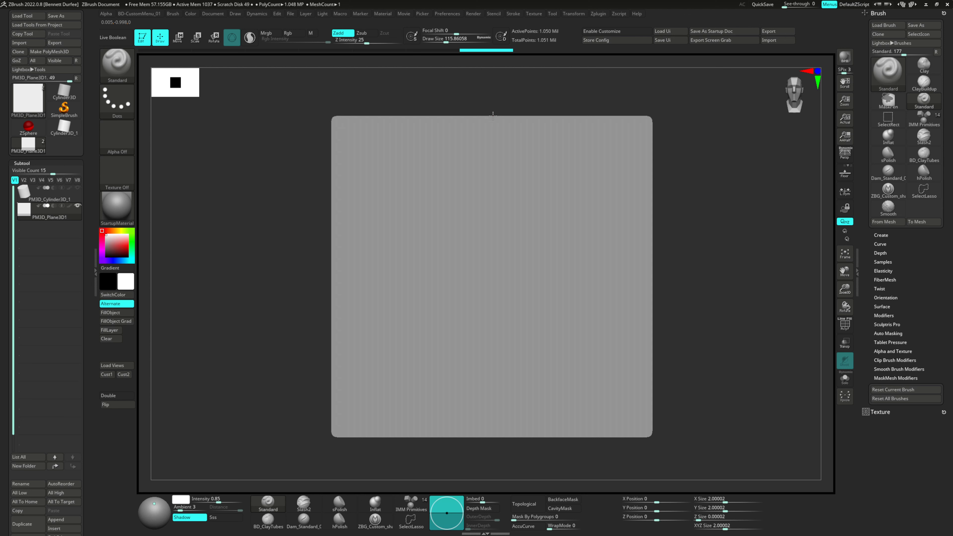
# Step: Sculpt a raised vertical ridge down the centre of the plane with the Standard brush, from one edge to the opposite one
pyautogui.moveTo(487, 278)
pyautogui.mouseDown()
pyautogui.moveTo(511, 442)
pyautogui.moveTo(495, 453)
pyautogui.moveTo(553, 452)
pyautogui.moveTo(454, 439)
pyautogui.moveTo(526, 449)
pyautogui.moveTo(486, 445)
pyautogui.moveTo(494, 447)
pyautogui.mouseUp()
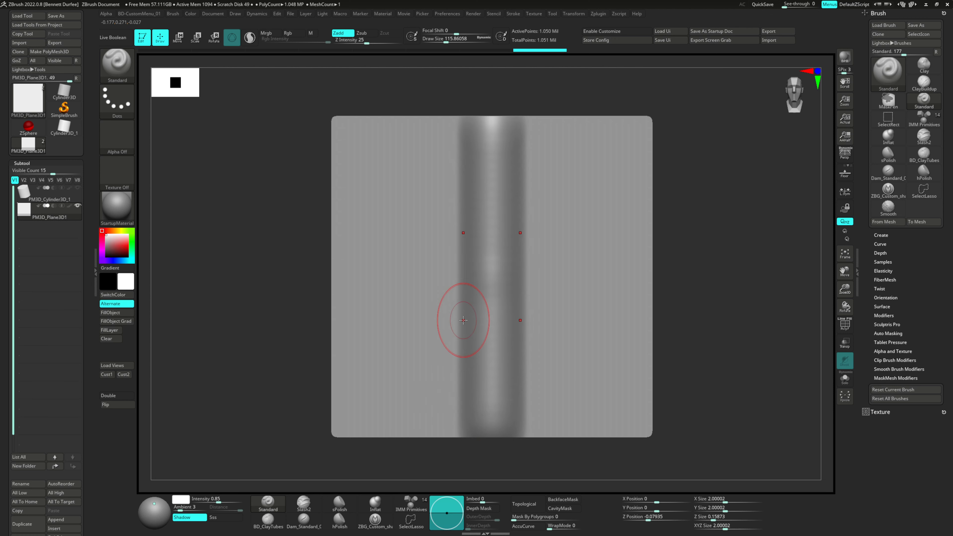
pyautogui.moveTo(263, 197); pyautogui.dragTo(277, 154)
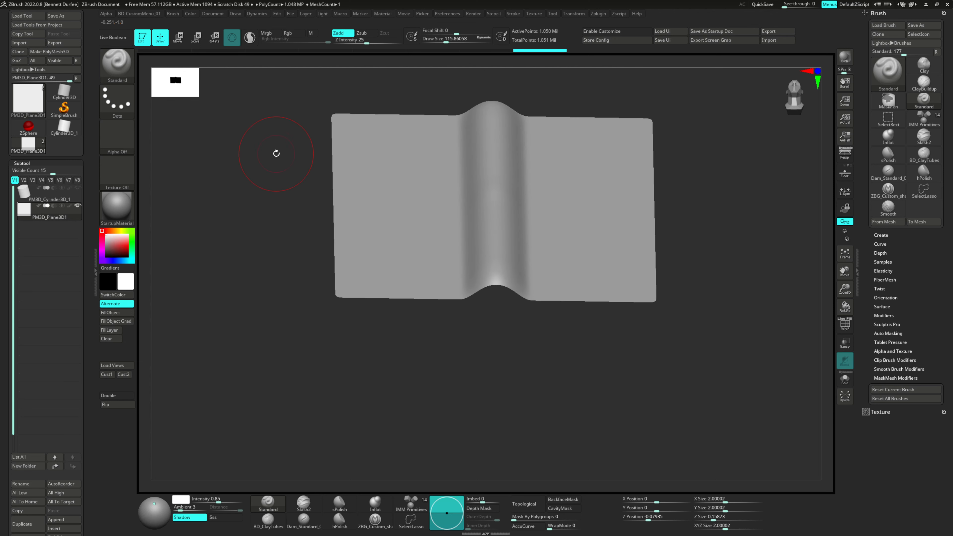
pyautogui.keyDown('shift'); pyautogui.moveTo(426, 126); pyautogui.dragTo(423, 189, button='right'); pyautogui.keyUp('shift')
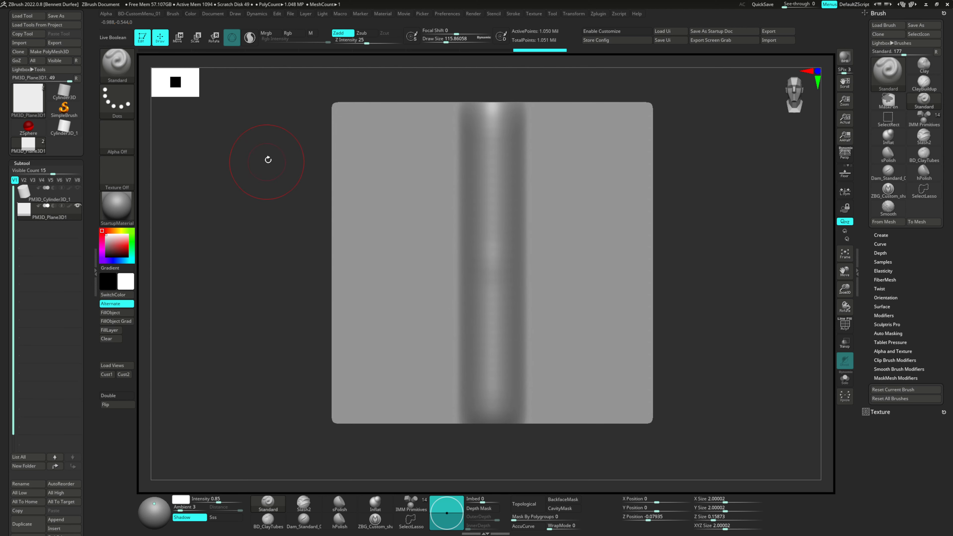
pyautogui.keyDown('alt'); pyautogui.moveTo(265, 184); pyautogui.dragTo(286, 208); pyautogui.keyUp('alt')
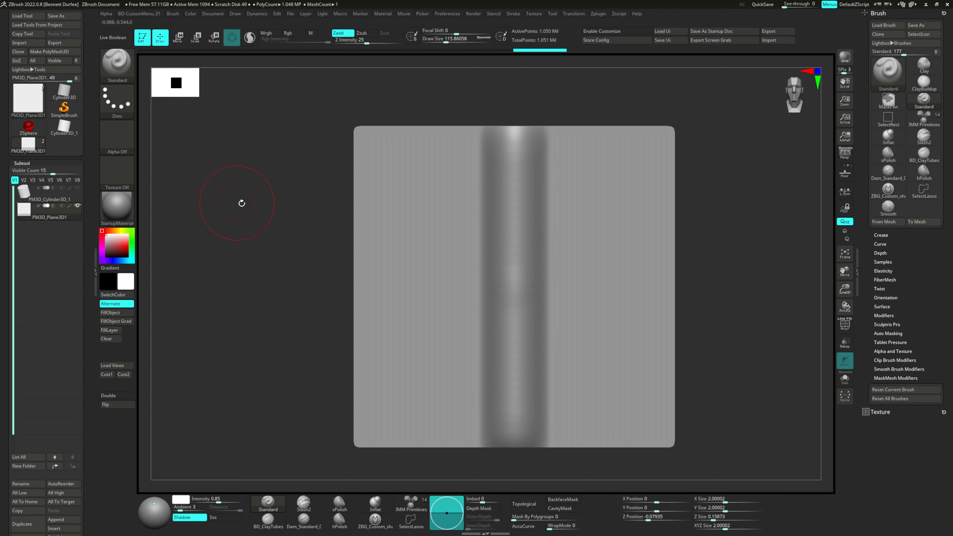
pyautogui.keyDown('alt'); pyautogui.moveTo(285, 213); pyautogui.dragTo(267, 202); pyautogui.keyUp('alt')
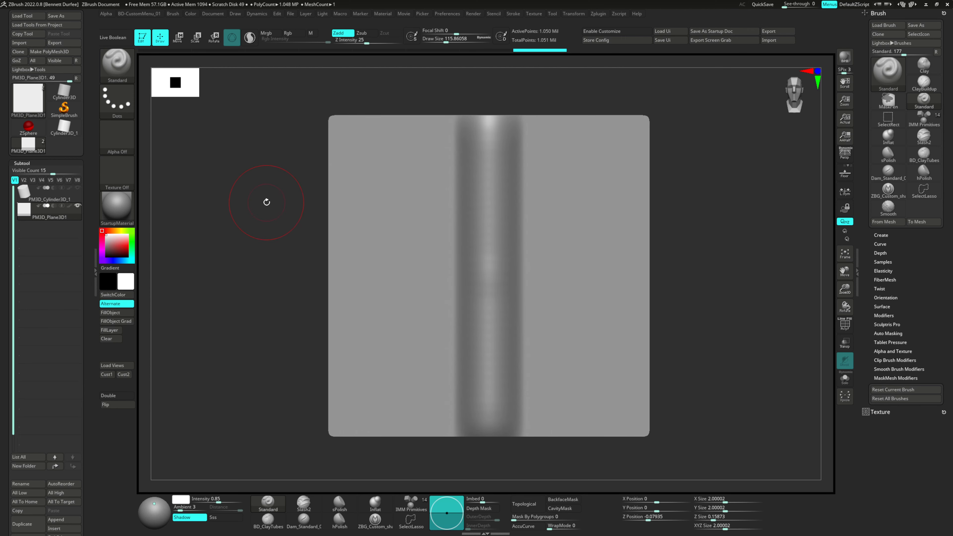
# Step: Turn off Constrain Proportions and resize the document to a width of 1000 and a height of 1000
pyautogui.click(209, 13)
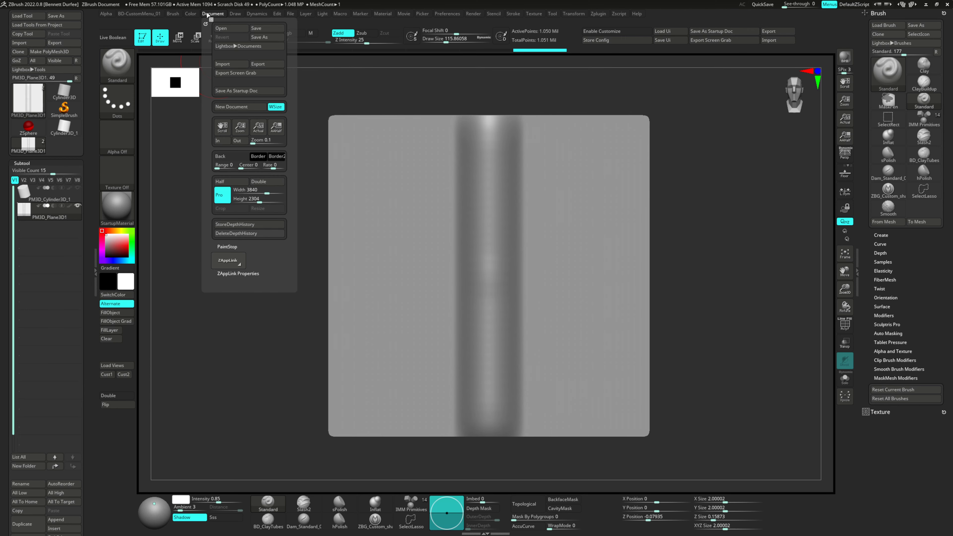
pyautogui.click(224, 198)
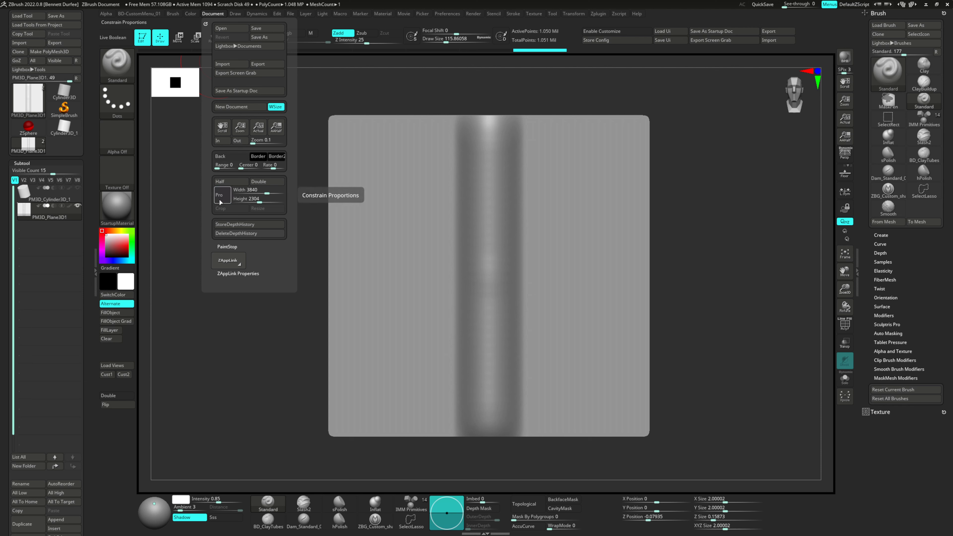
pyautogui.click(236, 198)
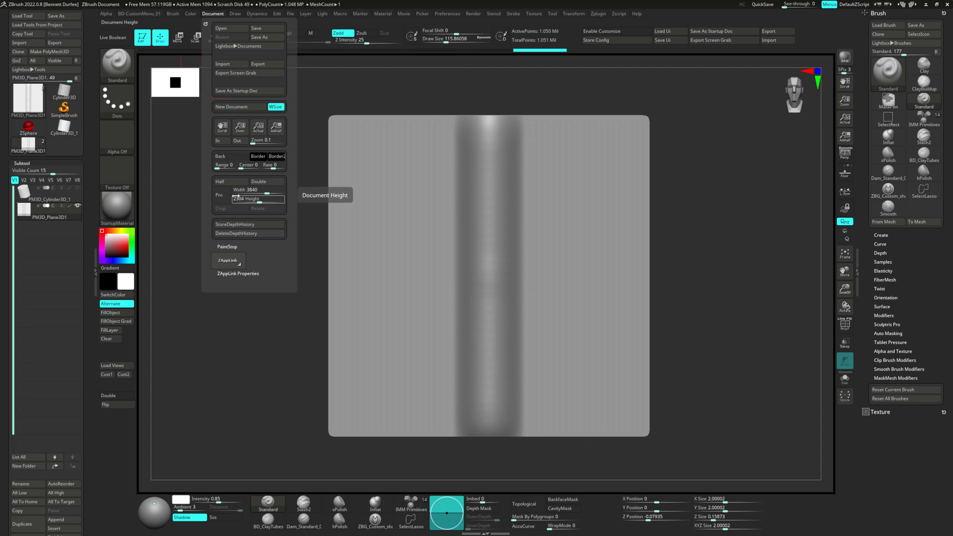
pyautogui.click(247, 189)
pyautogui.write('1000')
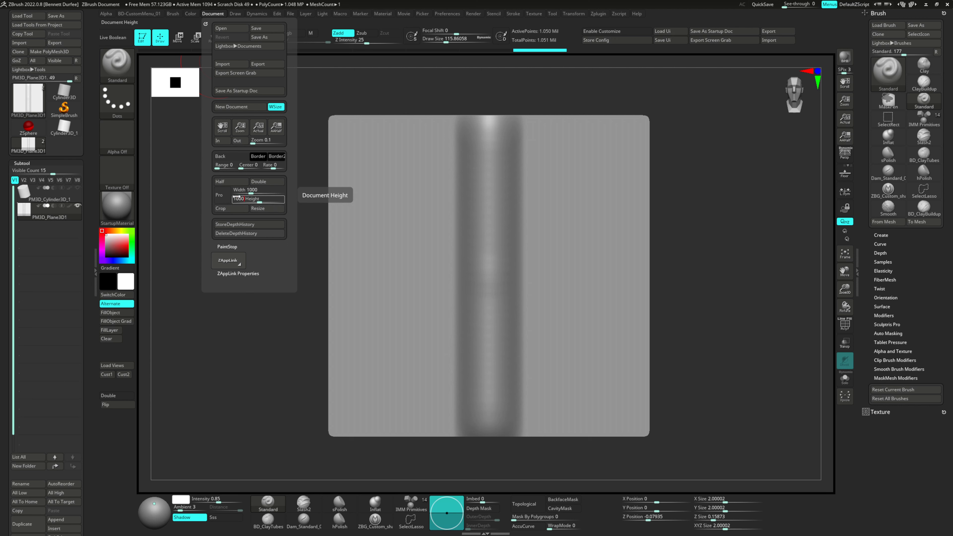
pyautogui.press('Return')
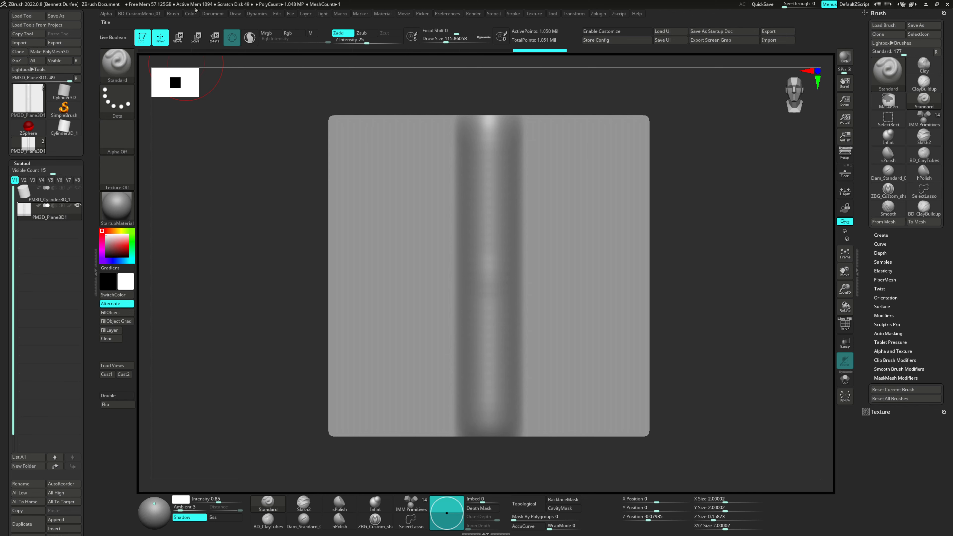
pyautogui.click(211, 14)
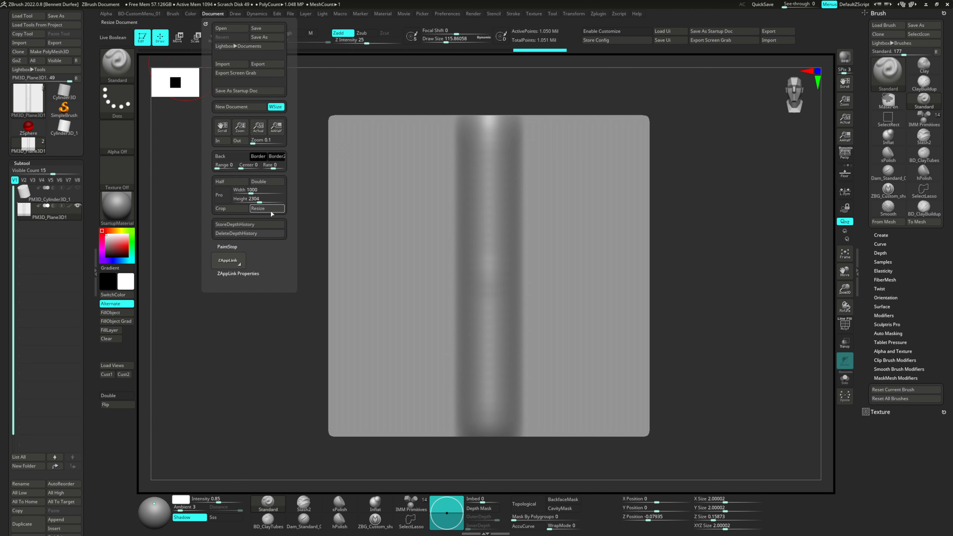
pyautogui.click(253, 198)
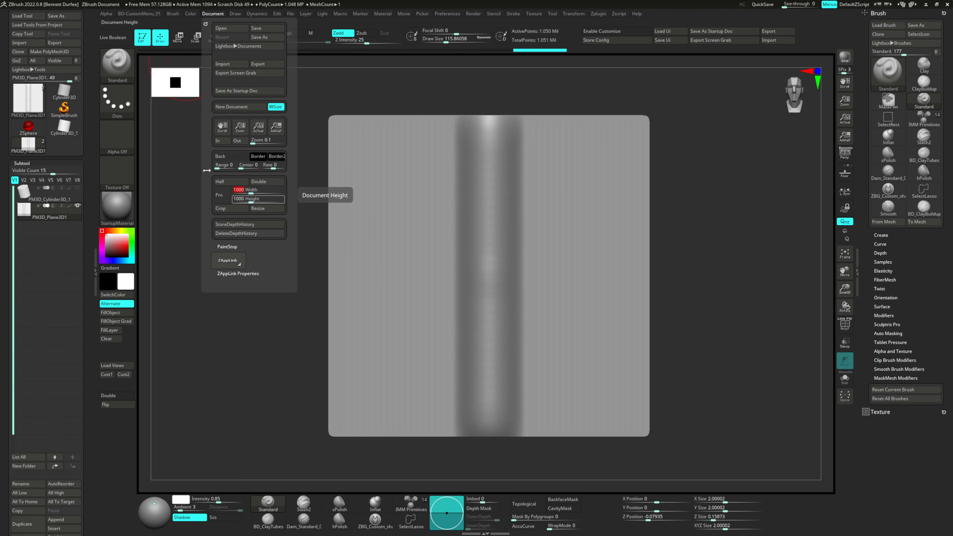
pyautogui.write('1000')
pyautogui.press('Return')
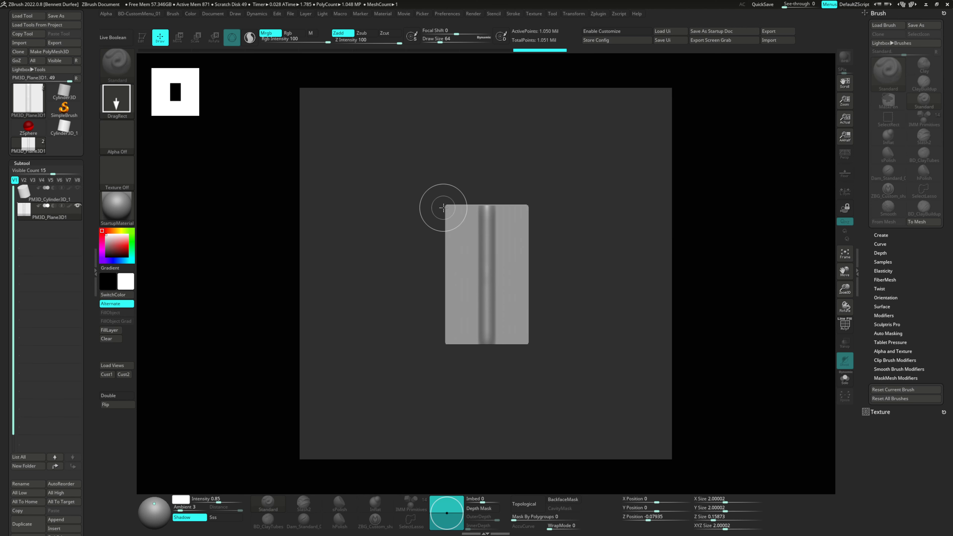
pyautogui.hotkey('ctrl', 'n')
pyautogui.moveTo(500, 197)
pyautogui.mouseDown()
pyautogui.moveTo(459, 341)
pyautogui.moveTo(499, 389)
pyautogui.mouseUp()
pyautogui.press('t')
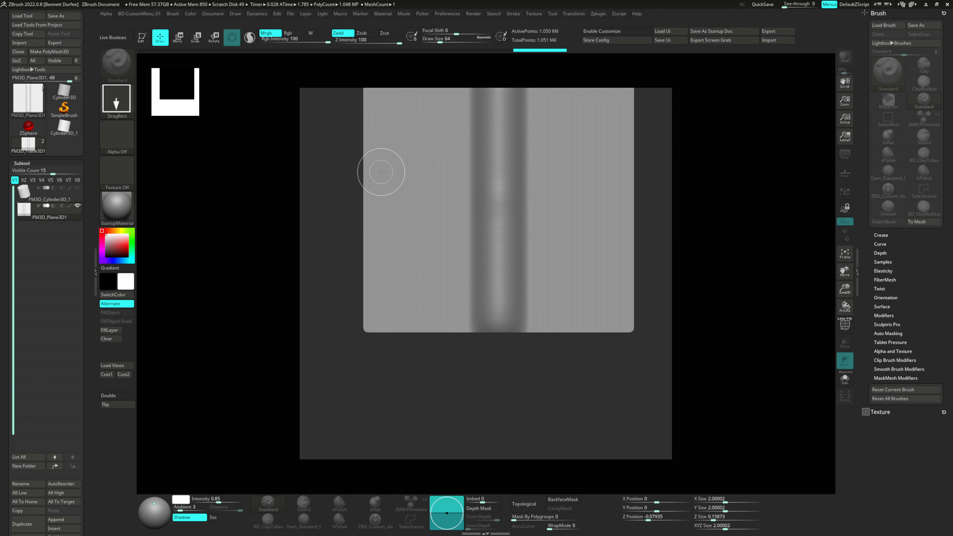
# Step: Clear the canvas, redraw the plane in Edit mode and frame it so it fills the square document
pyautogui.hotkey('ctrl', 'n')
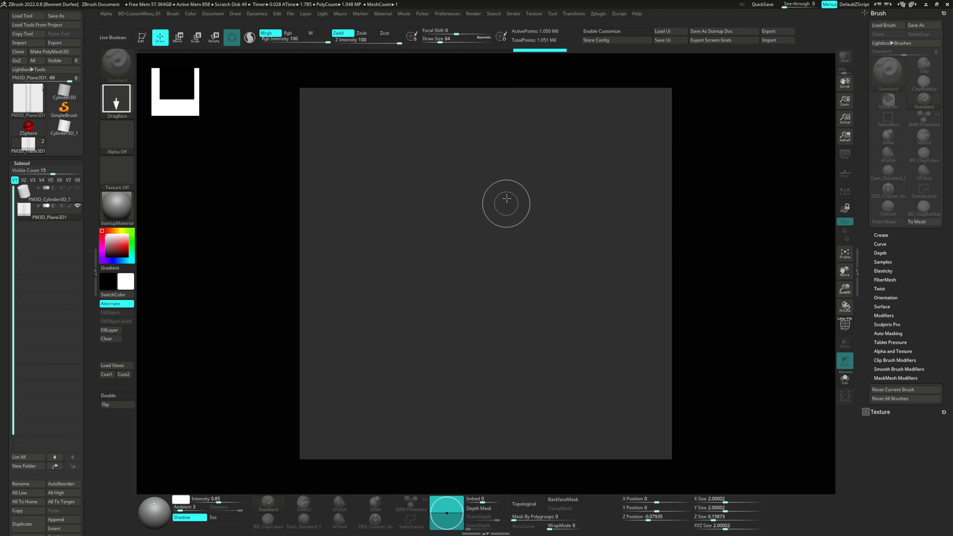
pyautogui.moveTo(501, 202)
pyautogui.mouseDown()
pyautogui.moveTo(466, 377)
pyautogui.moveTo(485, 389)
pyautogui.mouseUp()
pyautogui.press('t')
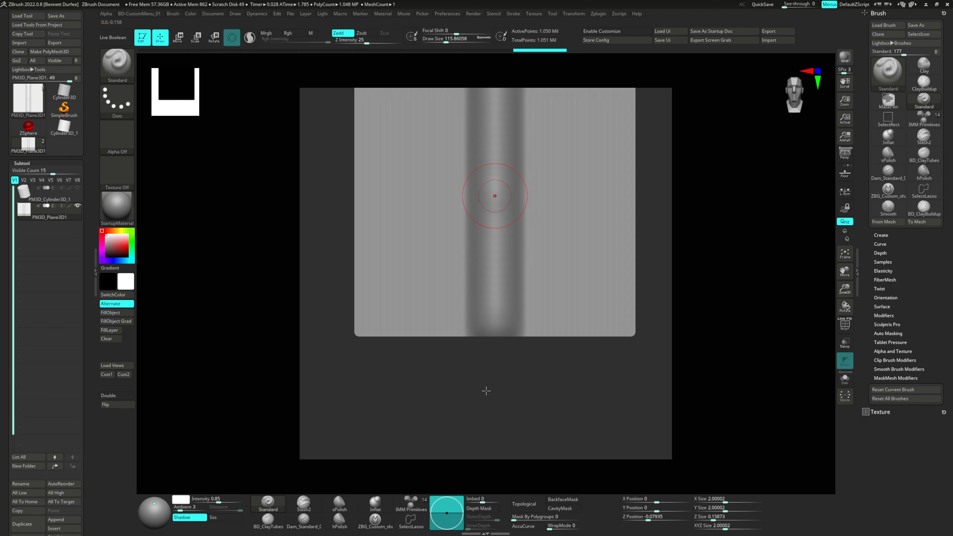
pyautogui.press('f')
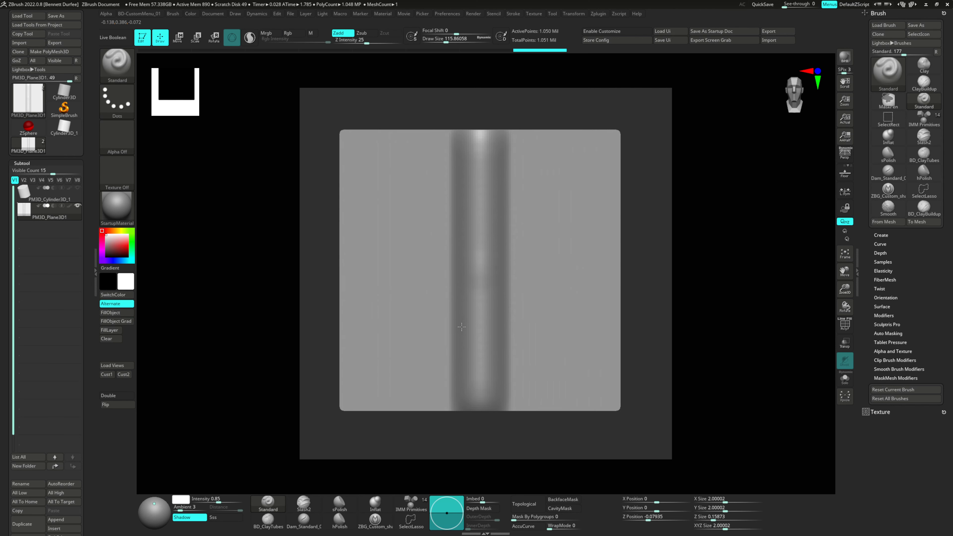
pyautogui.press('f')
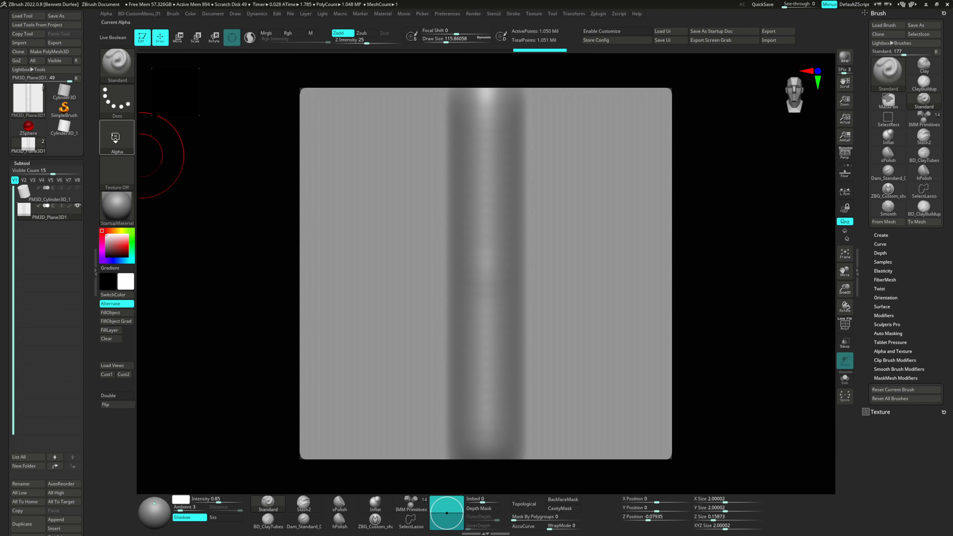
# Step: Grab the document view of the ridged plane as a new alpha with GrabDoc
pyautogui.click(116, 140)
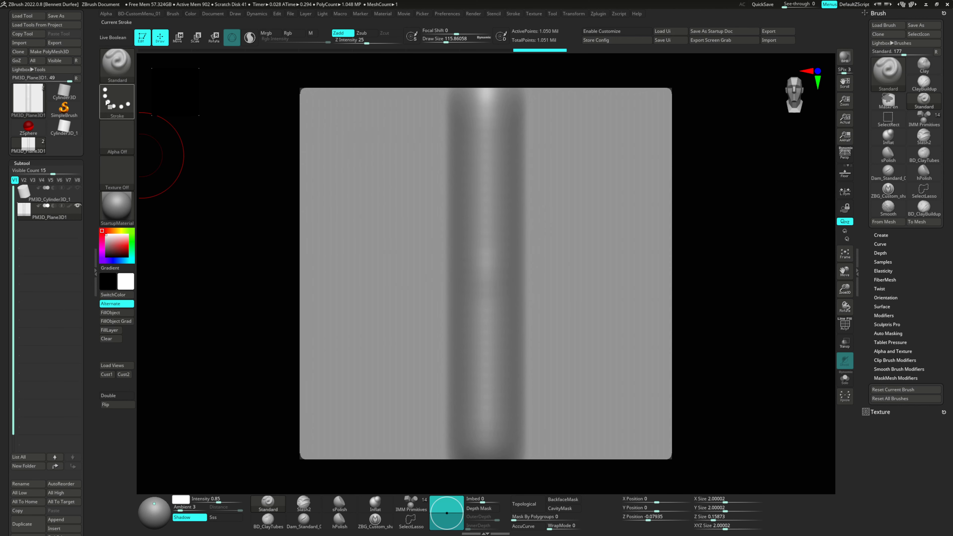
pyautogui.click(117, 137)
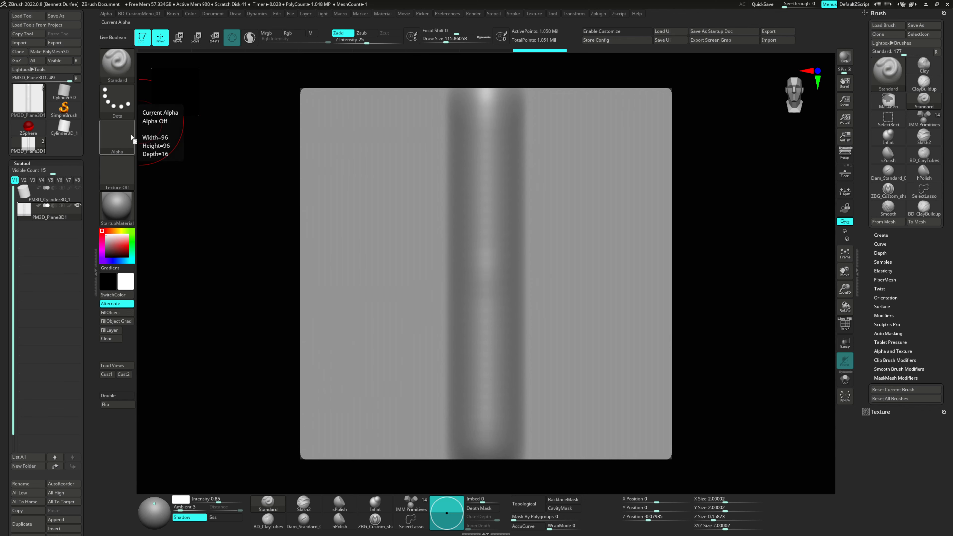
pyautogui.click(115, 137)
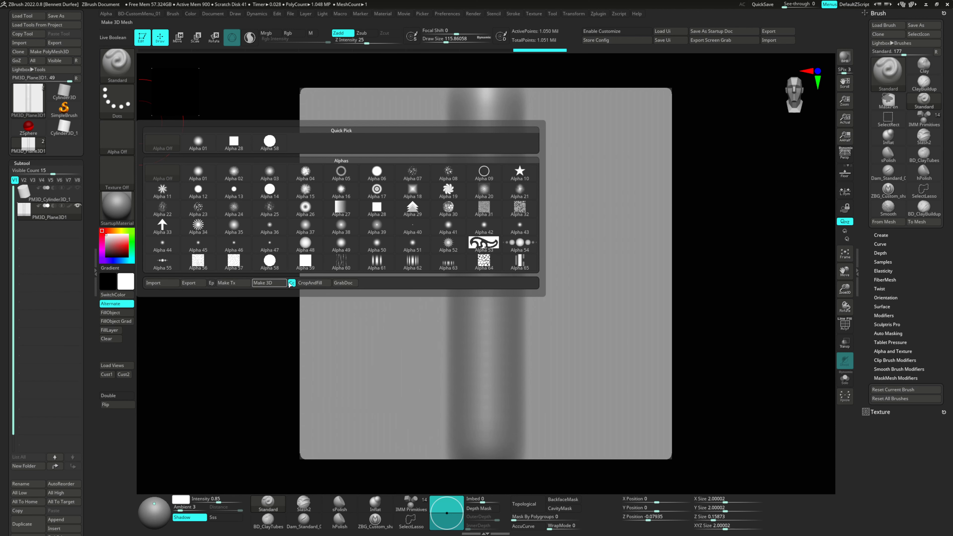
pyautogui.click(345, 283)
pyautogui.moveTo(117, 150)
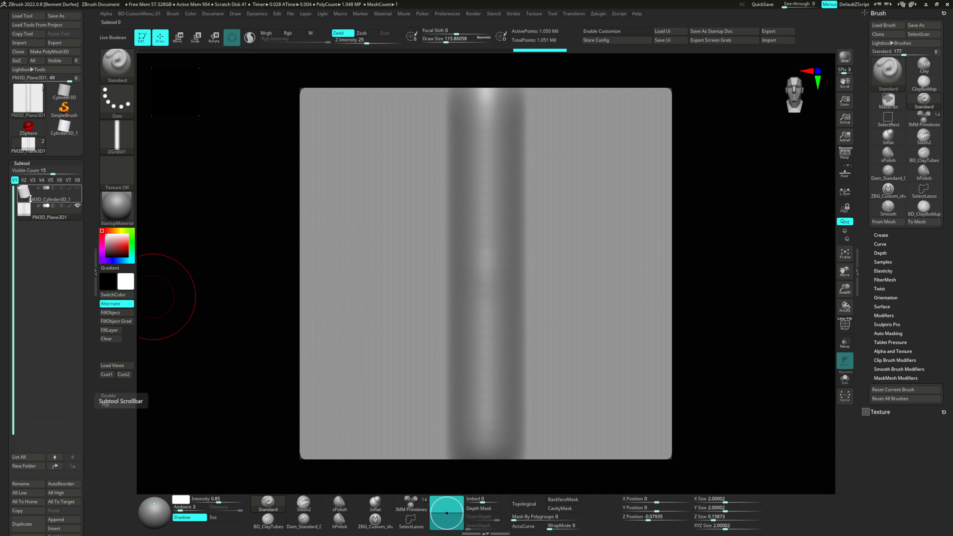
pyautogui.moveTo(24, 194)
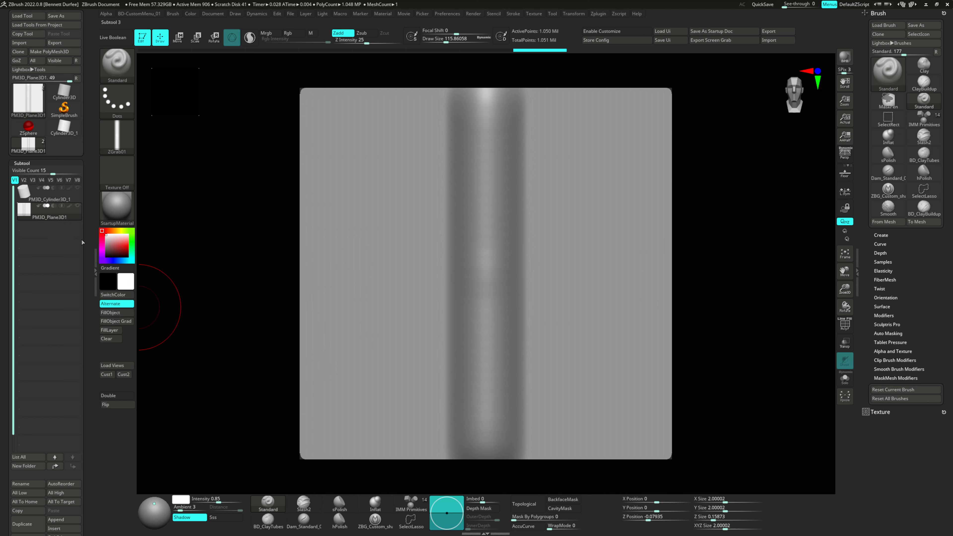
pyautogui.scroll(-5, 2, 336)
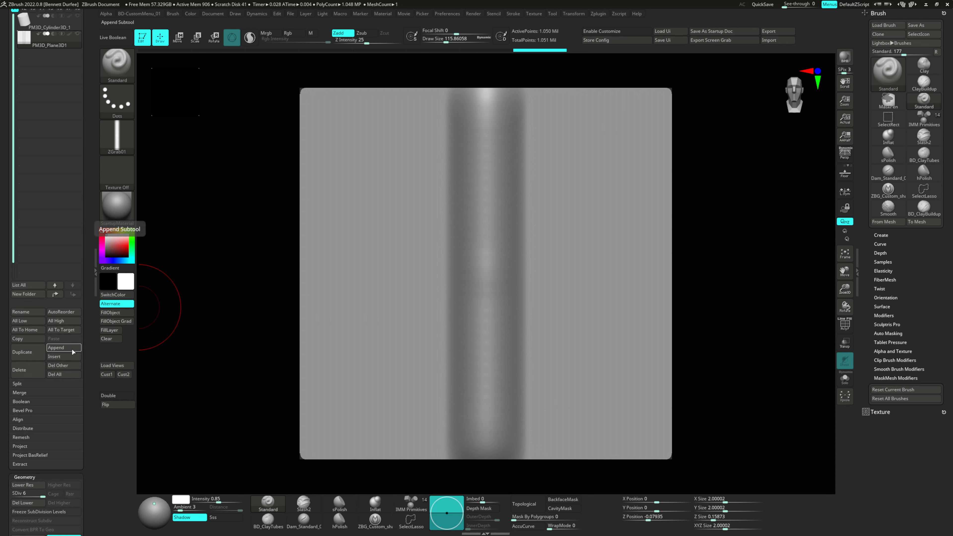
pyautogui.click(72, 350)
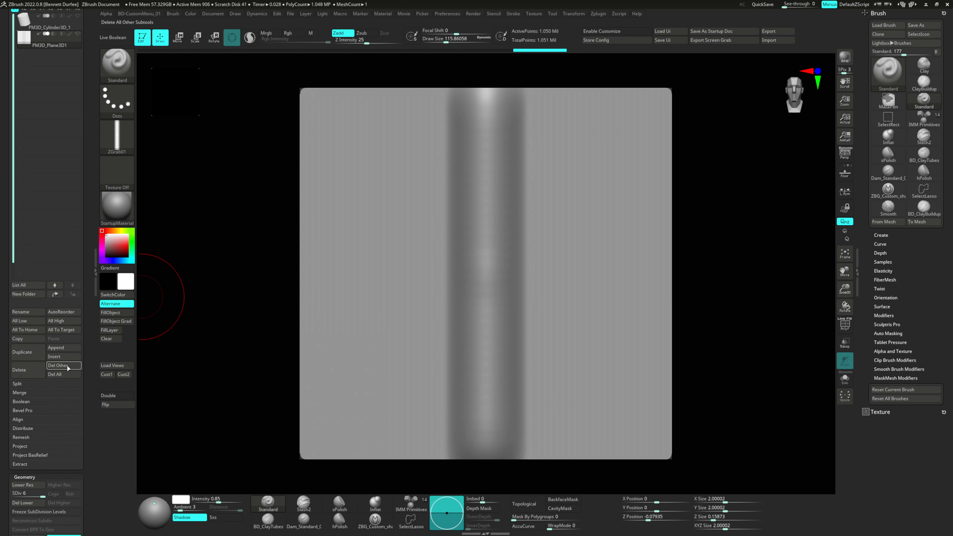
# Step: Append a Sphere3D subtool, select it and subdivide it four times
pyautogui.click(63, 348)
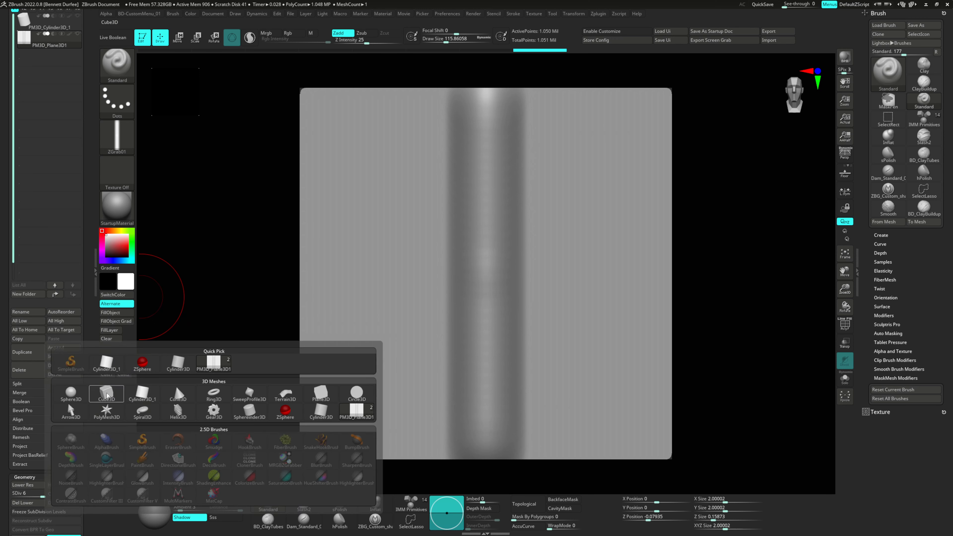
pyautogui.click(71, 393)
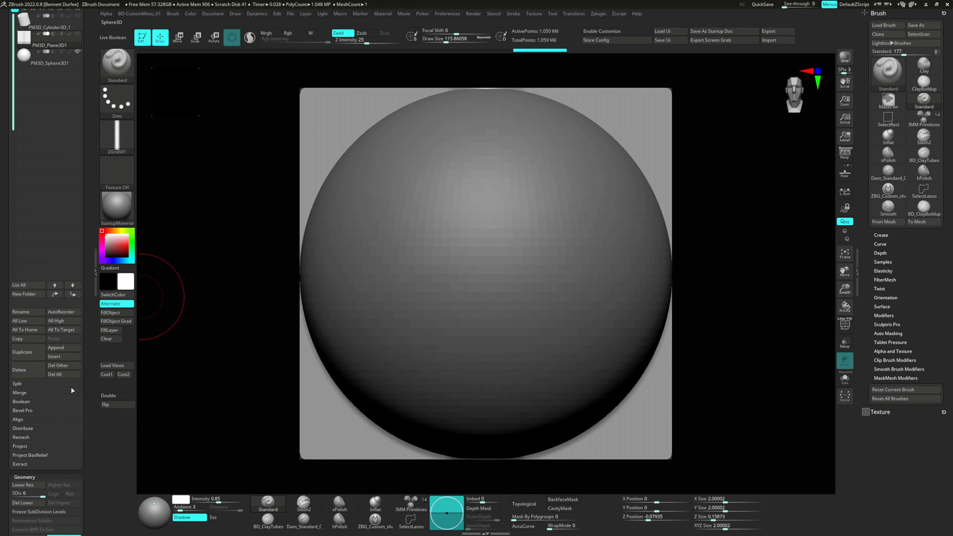
pyautogui.click(24, 63)
pyautogui.hotkey('ctrl', 'd')
pyautogui.hotkey('ctrl', 'd')
pyautogui.hotkey('ctrl', 'd')
pyautogui.hotkey('ctrl', 'd')
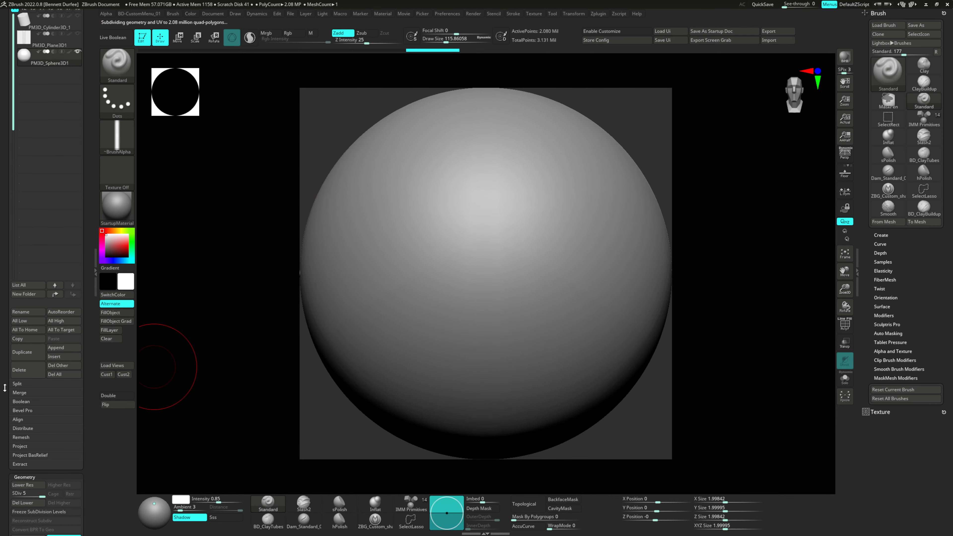
# Step: Delete the sphere's lower subdivision levels and DynaMesh it at a resolution of 288
pyautogui.scroll(-5, 18, 390)
pyautogui.click(24, 309)
pyautogui.scroll(-2, 7, 311)
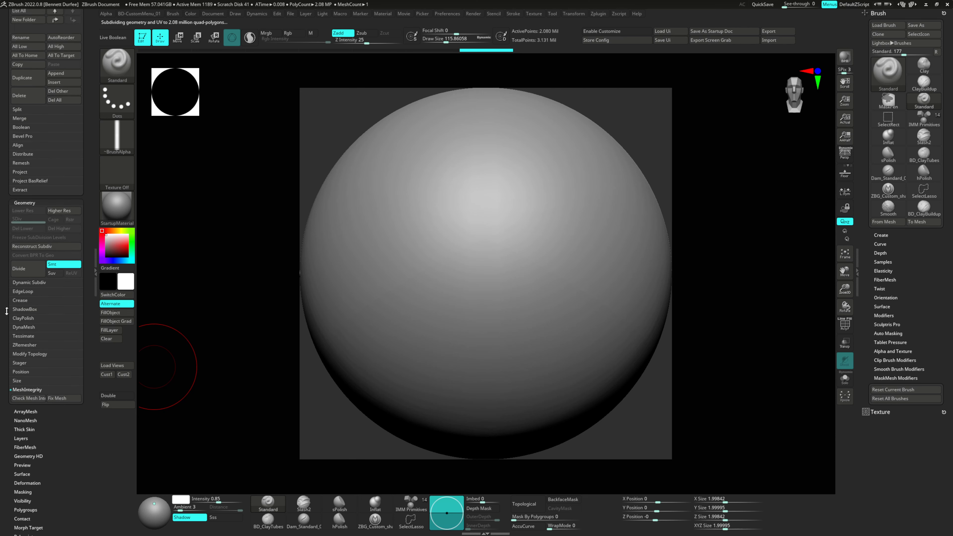
pyautogui.press('shift')
pyautogui.click(24, 327)
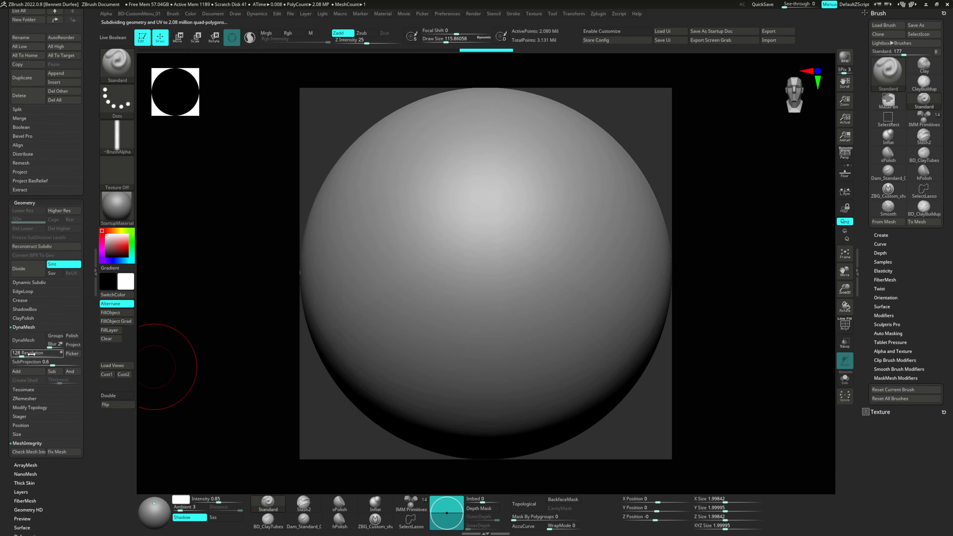
pyautogui.click(26, 355)
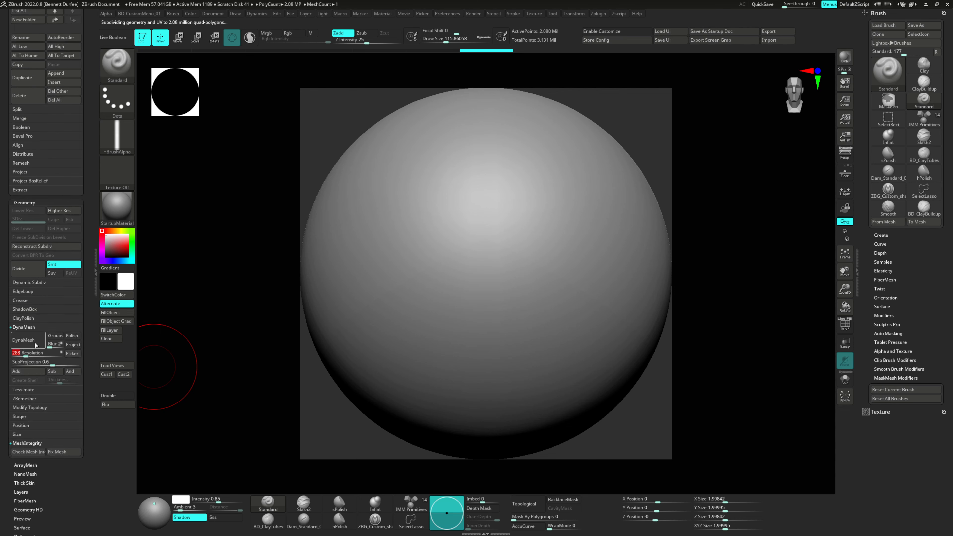
pyautogui.click(31, 342)
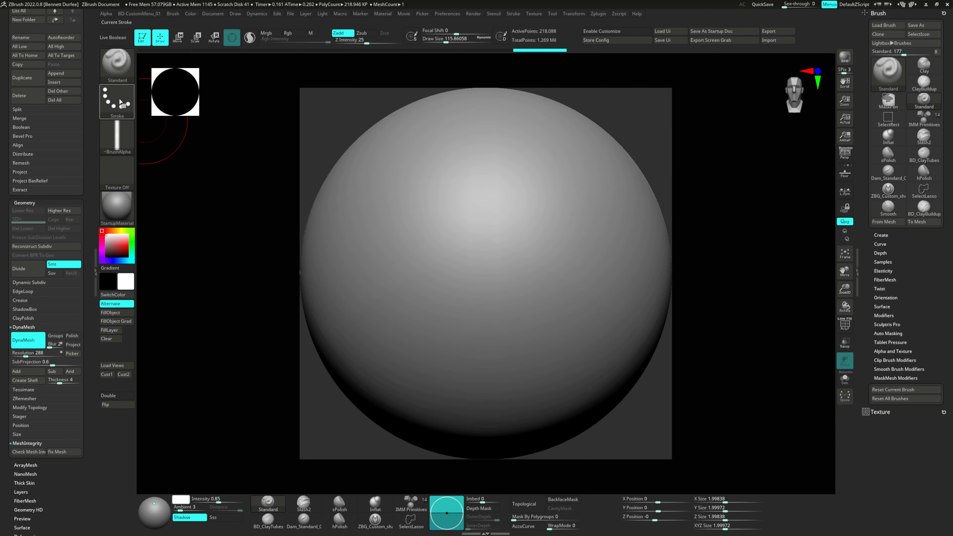
# Step: Sculpt several winding raised strokes across the front of the sphere using the Standard brush with the grabbed ridge alpha
pyautogui.moveTo(475, 263)
pyautogui.mouseDown()
pyautogui.moveTo(410, 269)
pyautogui.moveTo(465, 166)
pyautogui.moveTo(531, 164)
pyautogui.moveTo(533, 352)
pyautogui.moveTo(504, 354)
pyautogui.mouseUp()
pyautogui.moveTo(580, 241)
pyautogui.mouseDown(button='right')
pyautogui.moveTo(565, 247)
pyautogui.moveTo(617, 226)
pyautogui.moveTo(608, 180)
pyautogui.moveTo(556, 233)
pyautogui.moveTo(540, 271)
pyautogui.mouseUp(button='right')
pyautogui.keyDown('alt'); pyautogui.moveTo(540, 271); pyautogui.dragTo(426, 290, button='right'); pyautogui.keyUp('alt')
pyautogui.moveTo(501, 312); pyautogui.dragTo(463, 205)
pyautogui.moveTo(552, 248)
pyautogui.mouseDown(button='right')
pyautogui.moveTo(492, 267)
pyautogui.moveTo(562, 270)
pyautogui.mouseUp(button='right')
pyautogui.moveTo(416, 283); pyautogui.dragTo(422, 232, button='right')
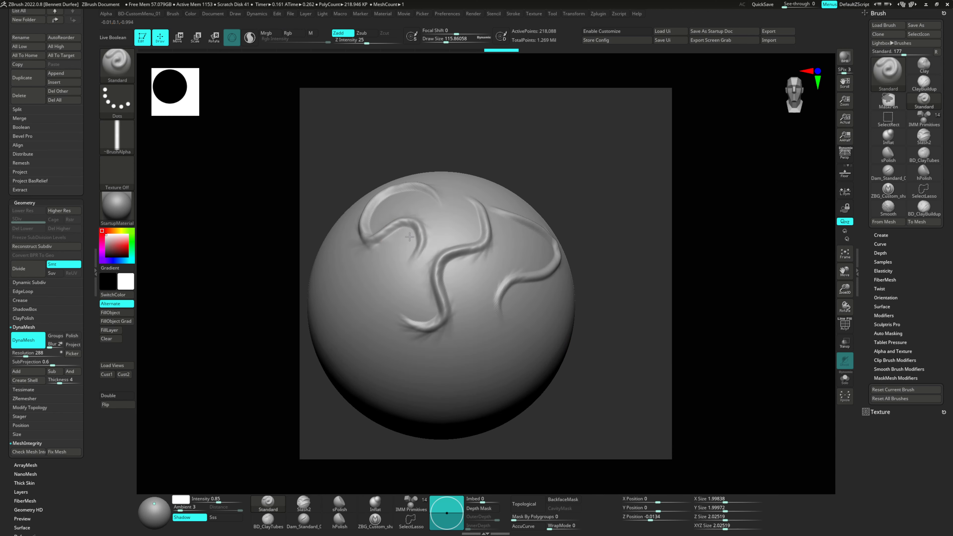
pyautogui.moveTo(398, 322); pyautogui.dragTo(463, 354)
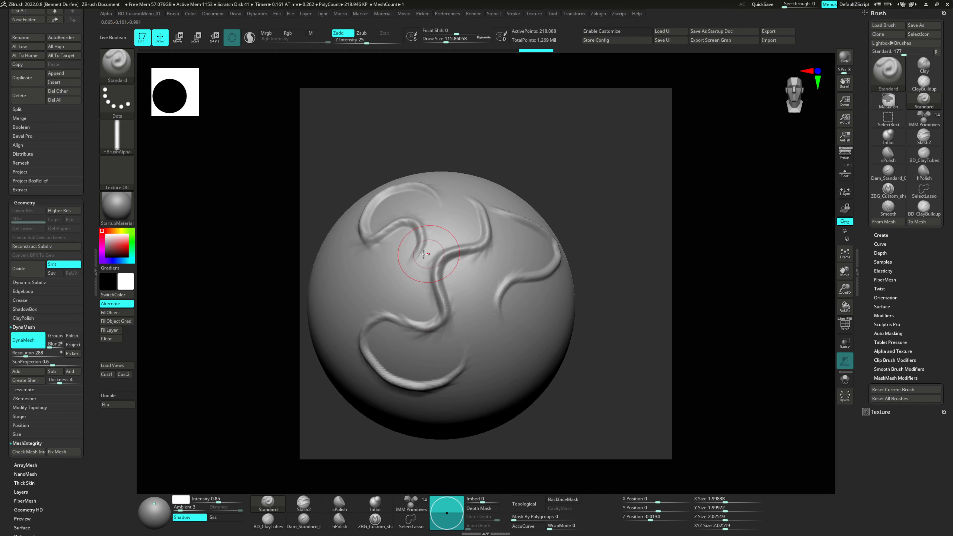
# Step: Examine the shape and continuity of the winding strokes on the sphere from several angles
pyautogui.moveTo(424, 254); pyautogui.dragTo(387, 274, button='right')
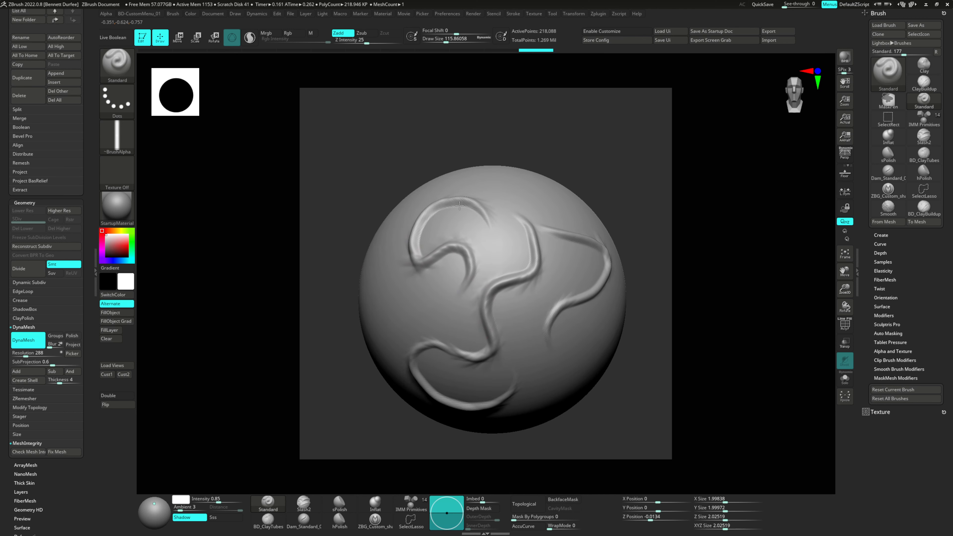
pyautogui.moveTo(460, 206); pyautogui.dragTo(415, 210, button='right')
pyautogui.moveTo(415, 361); pyautogui.dragTo(447, 327, button='right')
pyautogui.moveTo(416, 428)
pyautogui.keyDown('alt'); pyautogui.mouseDown(button='right')
pyautogui.moveTo(403, 410)
pyautogui.moveTo(428, 319)
pyautogui.moveTo(412, 301)
pyautogui.mouseUp(button='right'); pyautogui.keyUp('alt')
pyautogui.moveTo(353, 289); pyautogui.dragTo(432, 264, button='right')
pyautogui.moveTo(536, 274); pyautogui.dragTo(435, 299, button='right')
pyautogui.moveTo(425, 250); pyautogui.dragTo(446, 267, button='right')
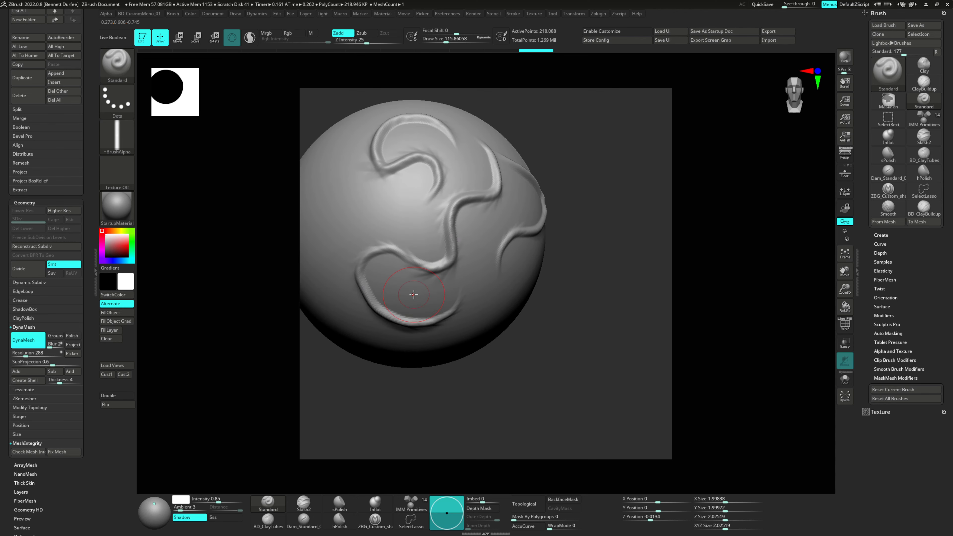
pyautogui.moveTo(390, 233)
pyautogui.keyDown('alt'); pyautogui.mouseDown(button='right')
pyautogui.moveTo(471, 262)
pyautogui.moveTo(448, 266)
pyautogui.mouseUp(button='right'); pyautogui.keyUp('alt')
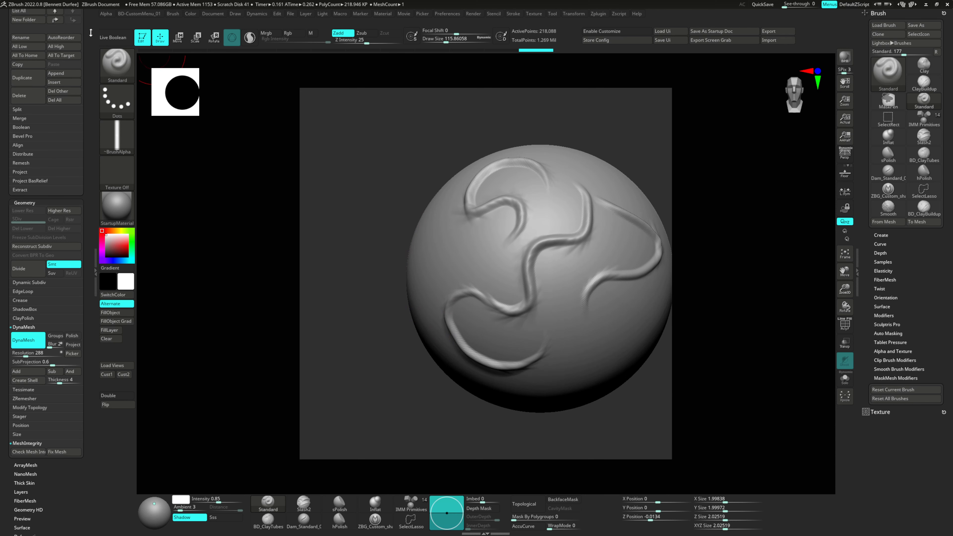
# Step: Review the Modify, Create and Transfer settings of the current brush alpha
pyautogui.click(107, 14)
pyautogui.moveTo(103, 23)
pyautogui.mouseDown()
pyautogui.moveTo(307, 99)
pyautogui.moveTo(860, 113)
pyautogui.moveTo(882, 41)
pyautogui.mouseUp()
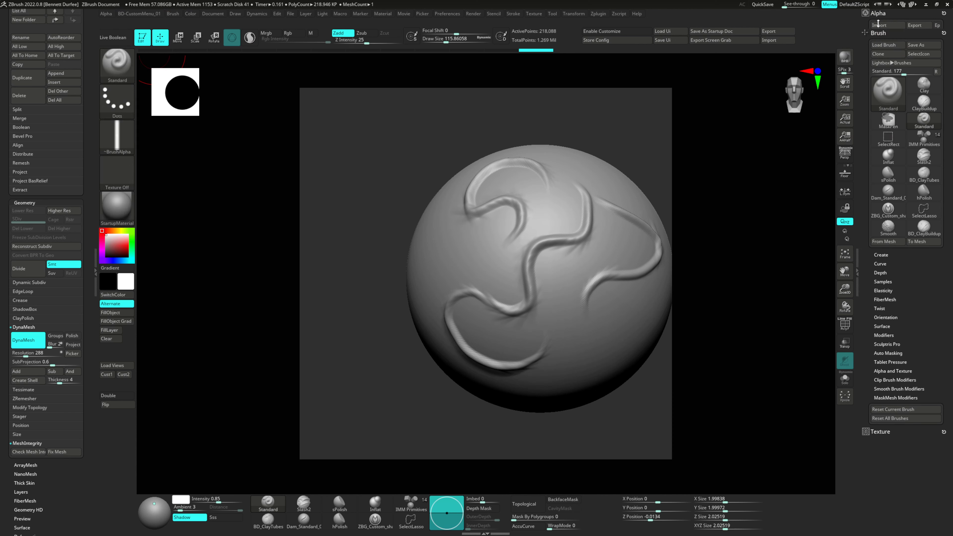
pyautogui.moveTo(870, 187); pyautogui.dragTo(870, 174)
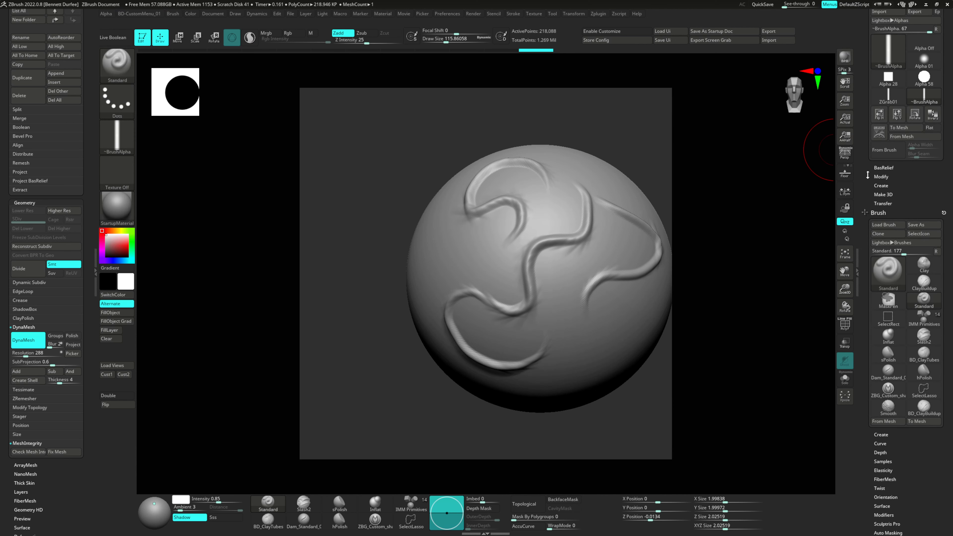
pyautogui.click(881, 176)
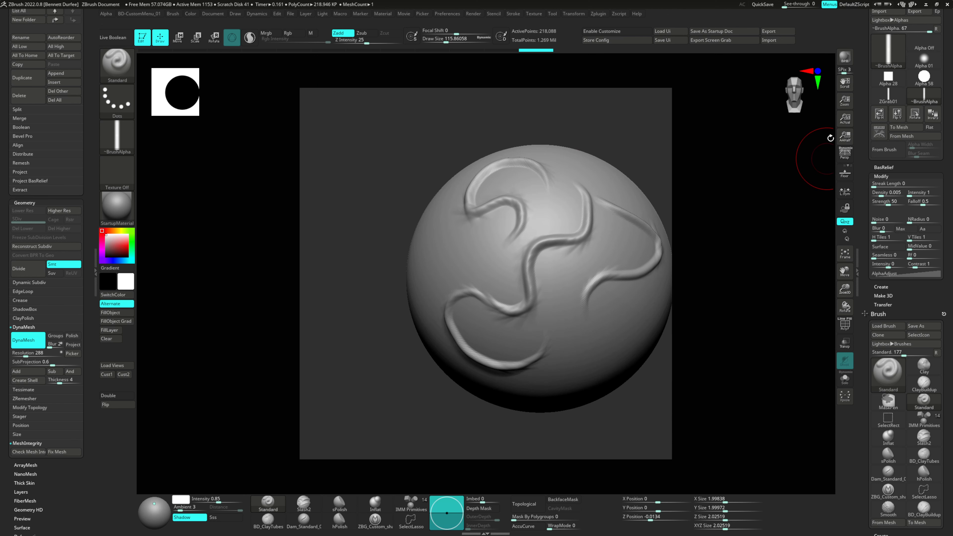
pyautogui.moveTo(863, 152); pyautogui.dragTo(877, 86)
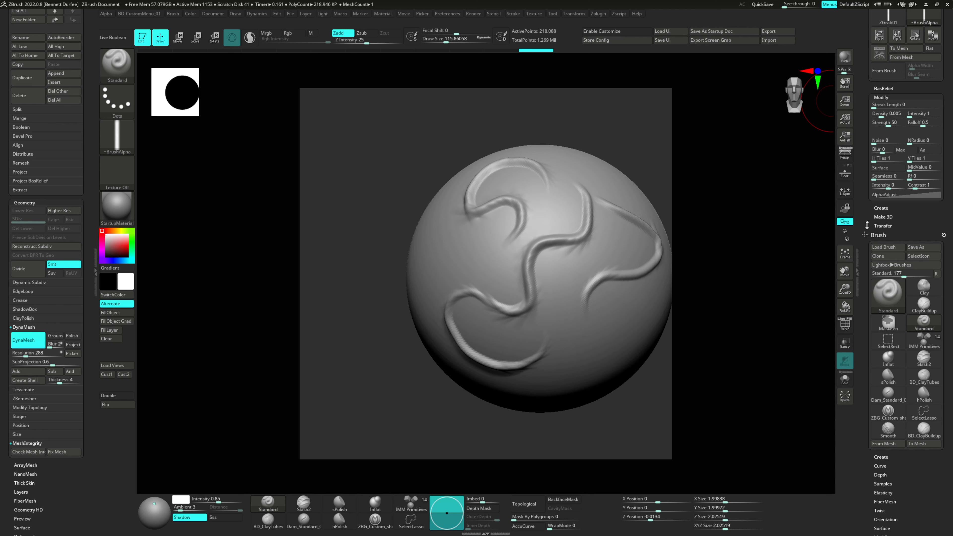
pyautogui.keyDown('shift'); pyautogui.click(875, 210); pyautogui.keyUp('shift')
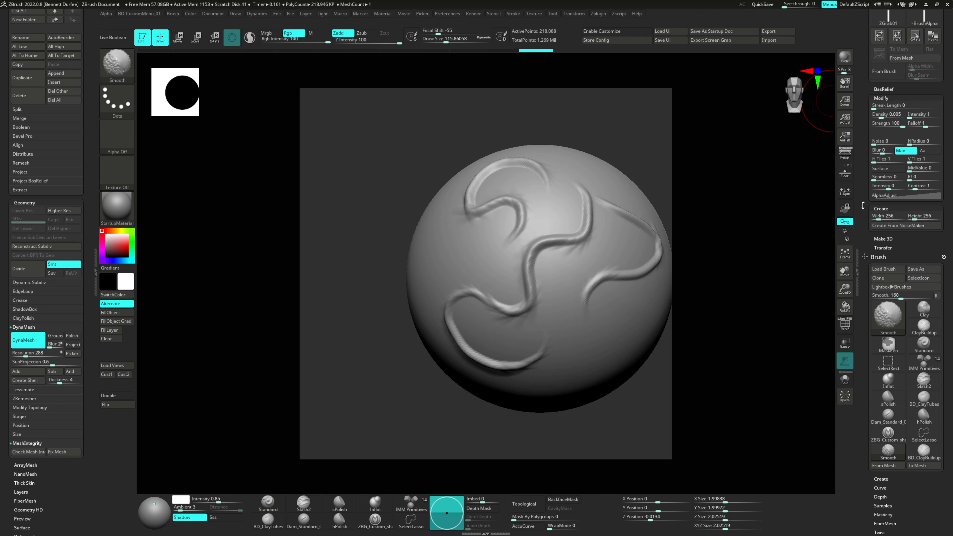
pyautogui.keyDown('shift'); pyautogui.click(882, 209); pyautogui.keyUp('shift')
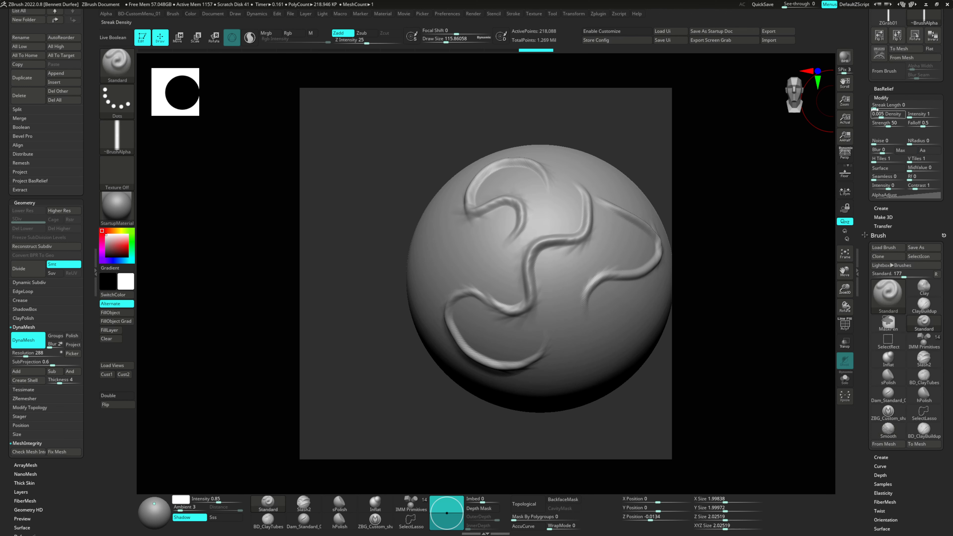
pyautogui.moveTo(860, 170)
pyautogui.mouseDown()
pyautogui.moveTo(857, 185)
pyautogui.moveTo(853, 176)
pyautogui.mouseUp()
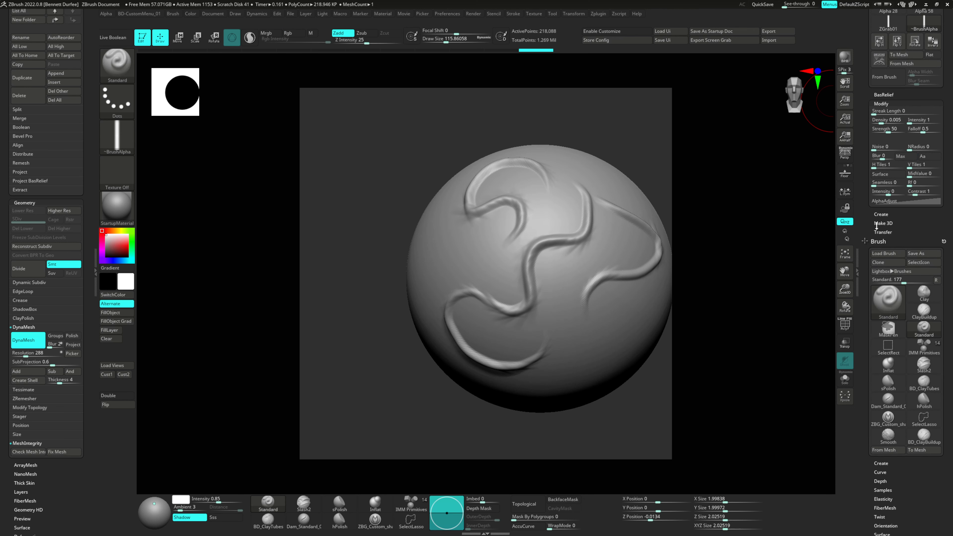
pyautogui.click(883, 235)
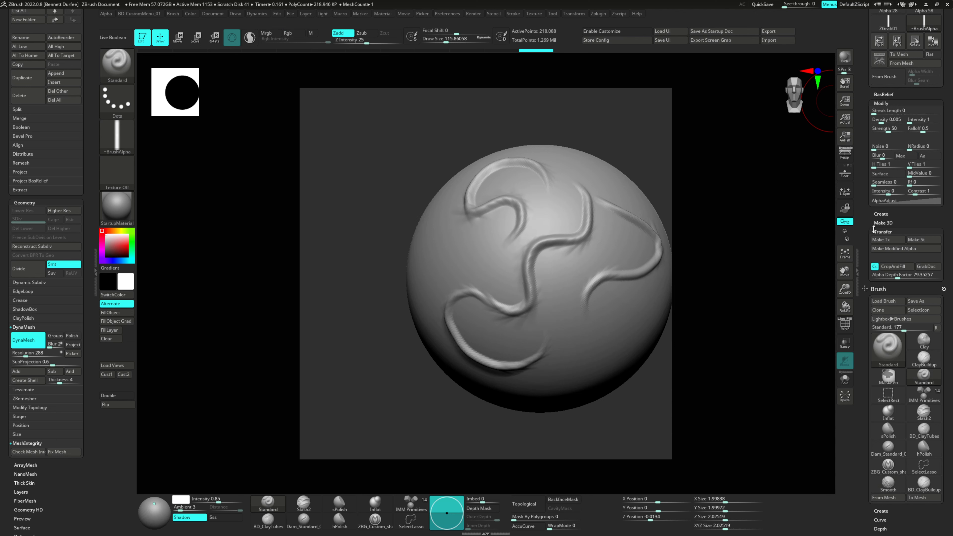
pyautogui.click(884, 233)
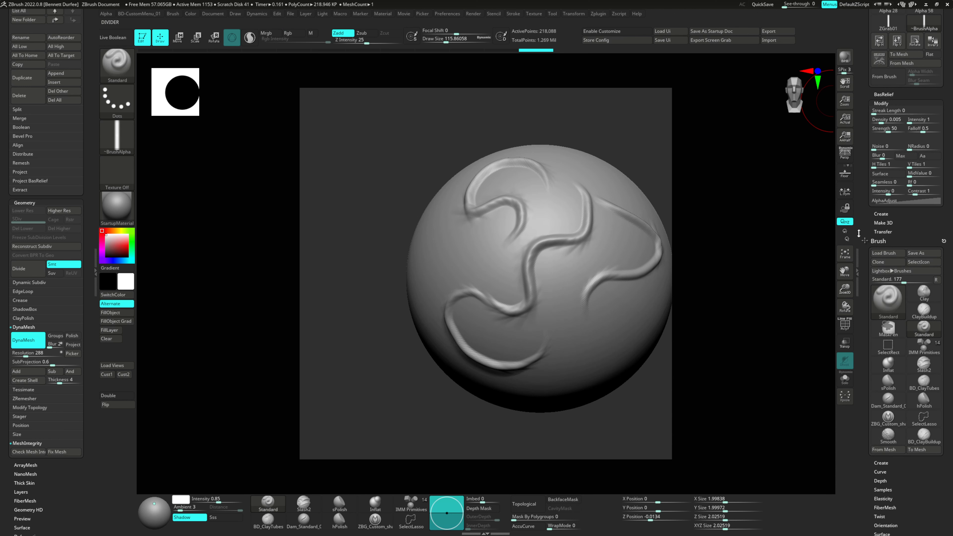
pyautogui.moveTo(867, 142); pyautogui.dragTo(865, 176)
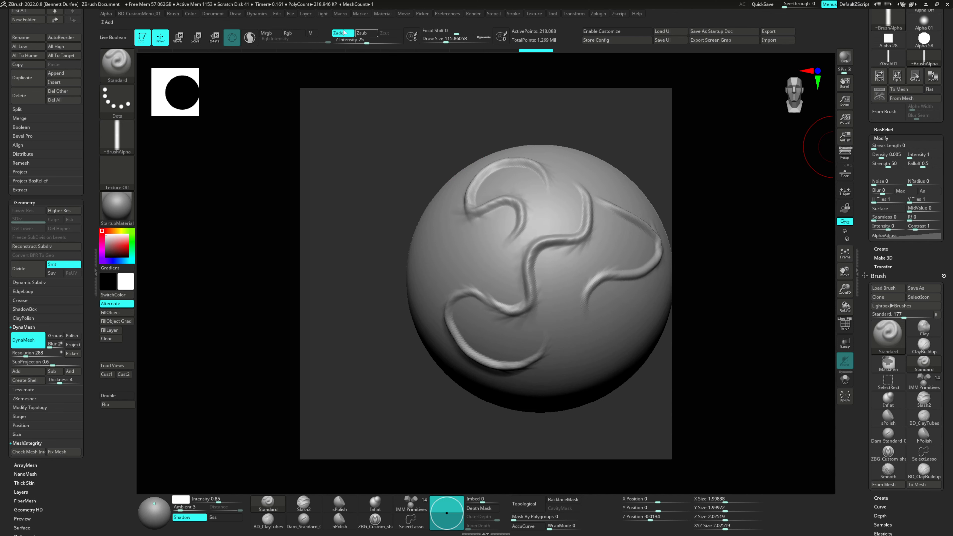
# Step: Review the Standard brush's Lazy Mouse and stroke modifier settings, and put away the stroke and alpha options
pyautogui.click(514, 14)
pyautogui.moveTo(510, 23)
pyautogui.mouseDown()
pyautogui.moveTo(544, 37)
pyautogui.moveTo(833, 45)
pyautogui.moveTo(863, 19)
pyautogui.mouseUp()
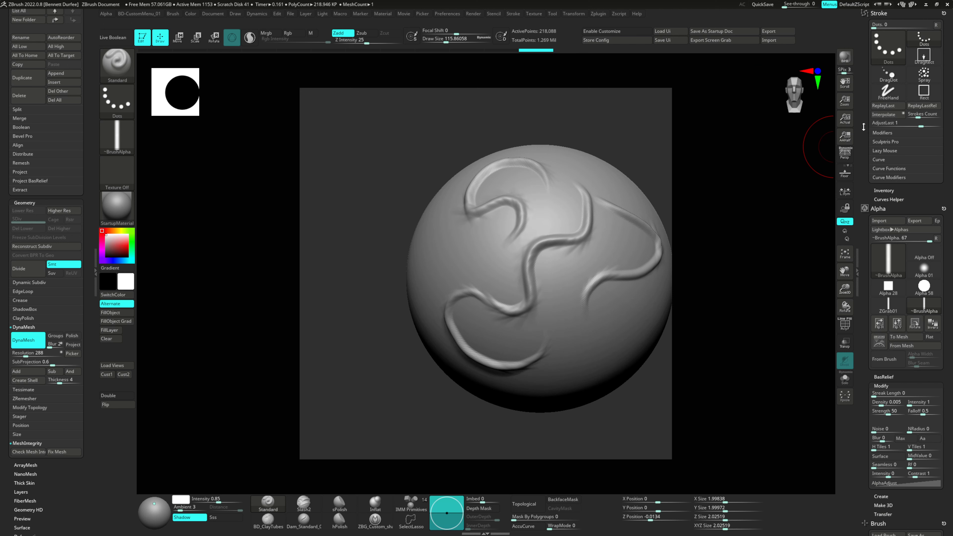
pyautogui.click(880, 151)
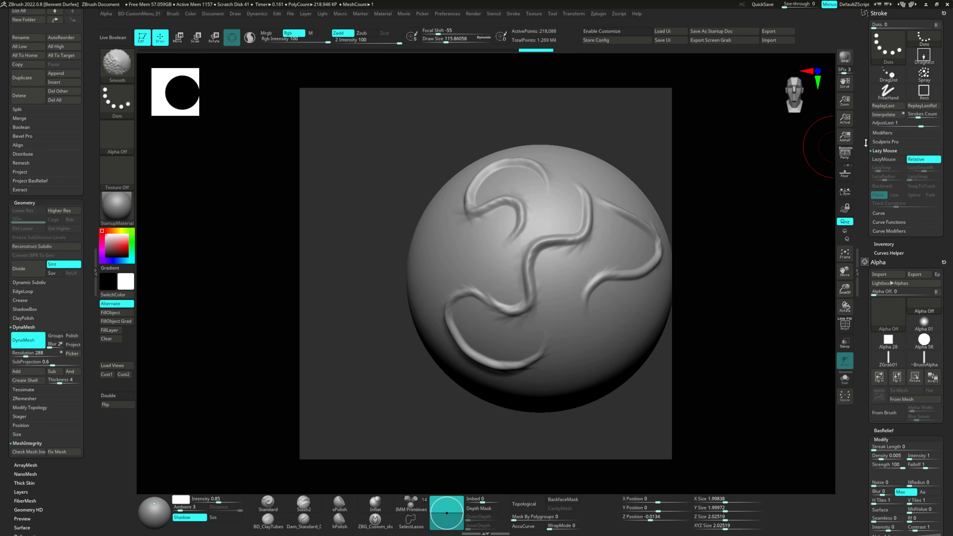
pyautogui.click(891, 161)
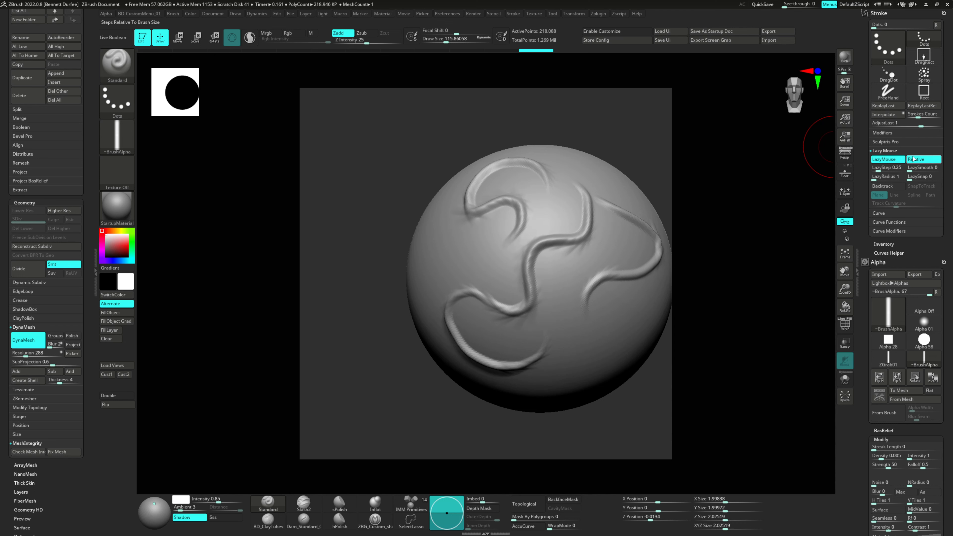
pyautogui.keyDown('shift'); pyautogui.click(885, 133); pyautogui.keyUp('shift')
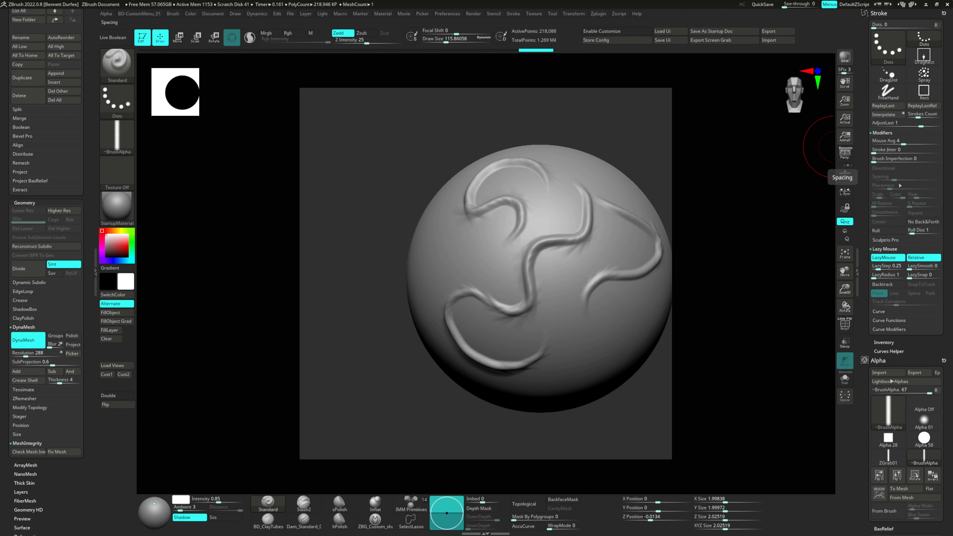
pyautogui.click(882, 132)
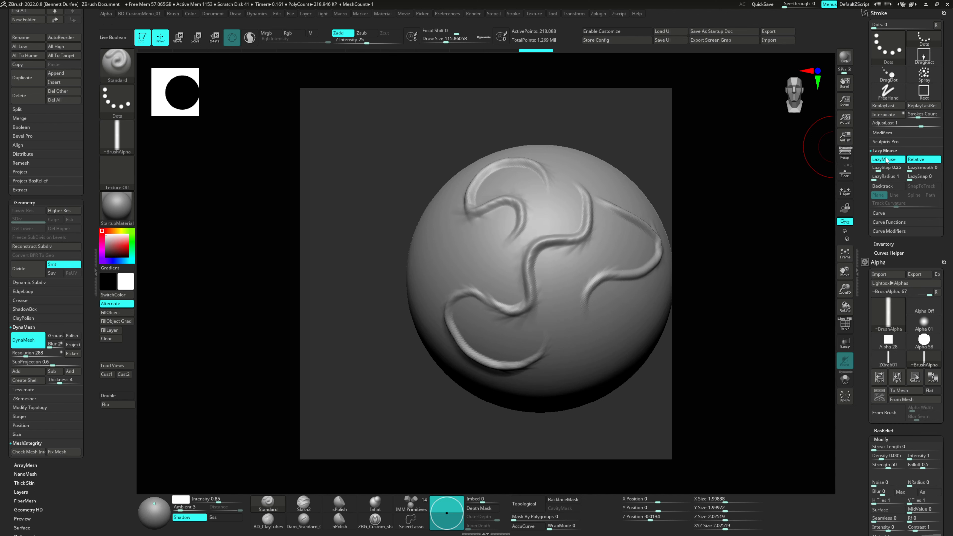
pyautogui.click(884, 151)
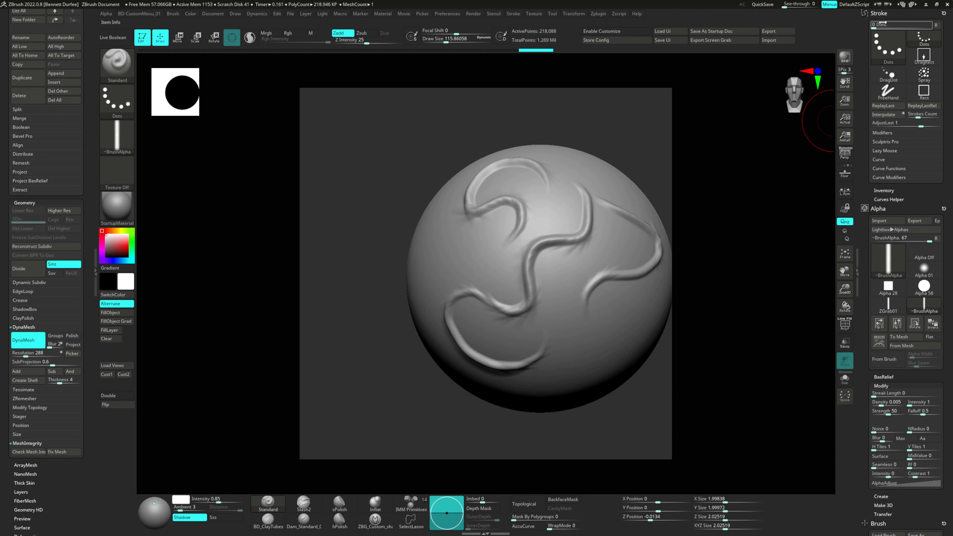
pyautogui.click(945, 13)
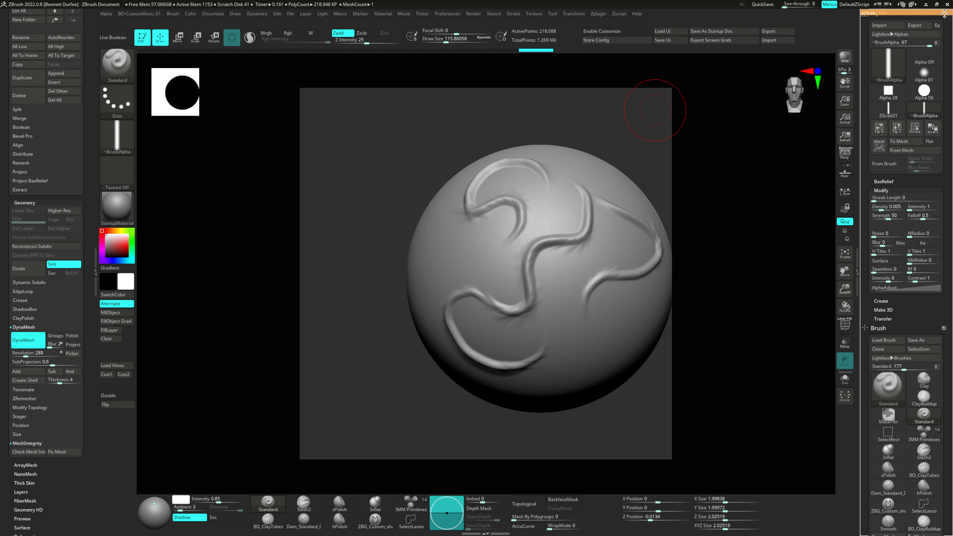
pyautogui.click(945, 13)
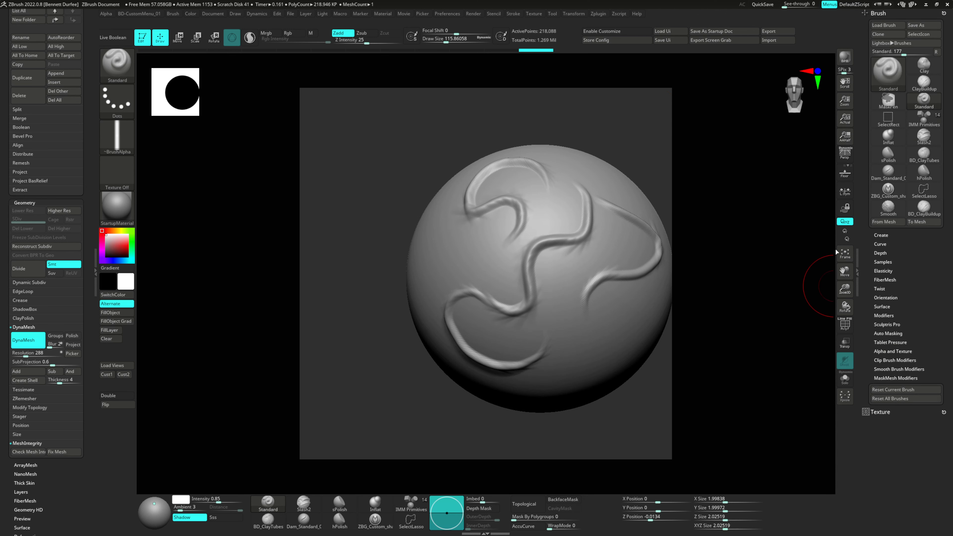
# Step: Sculpt an S-shaped raised stroke on the side of the sphere with the ridge alpha
pyautogui.moveTo(416, 270)
pyautogui.mouseDown(button='right')
pyautogui.moveTo(441, 254)
pyautogui.moveTo(458, 273)
pyautogui.moveTo(511, 258)
pyautogui.moveTo(480, 259)
pyautogui.mouseUp(button='right')
pyautogui.moveTo(461, 252); pyautogui.dragTo(598, 300)
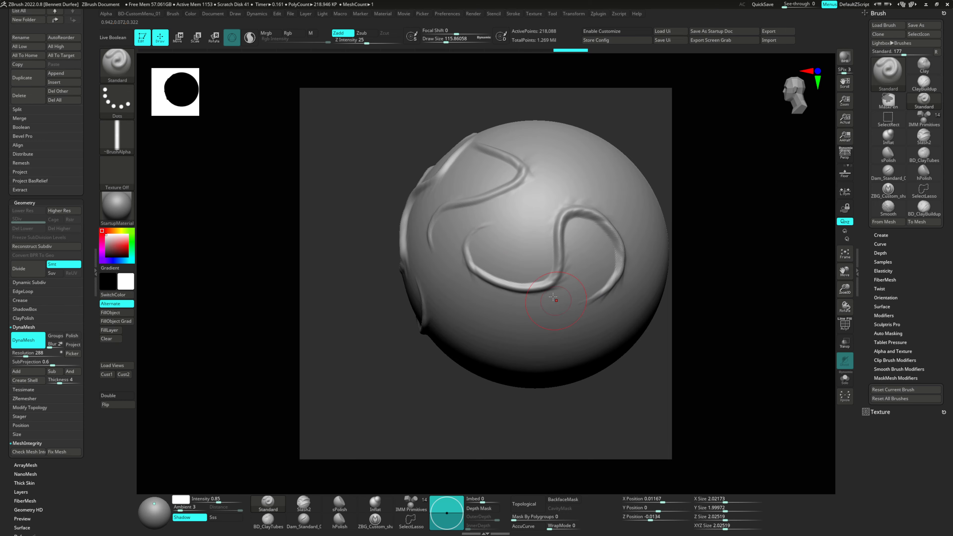
pyautogui.keyDown('alt'); pyautogui.moveTo(346, 301); pyautogui.dragTo(315, 321, button='right'); pyautogui.keyUp('alt')
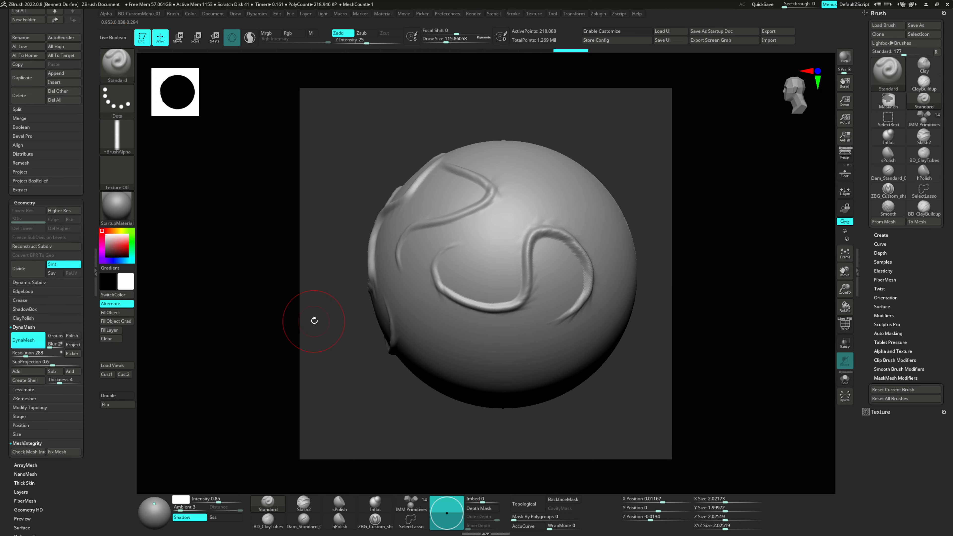